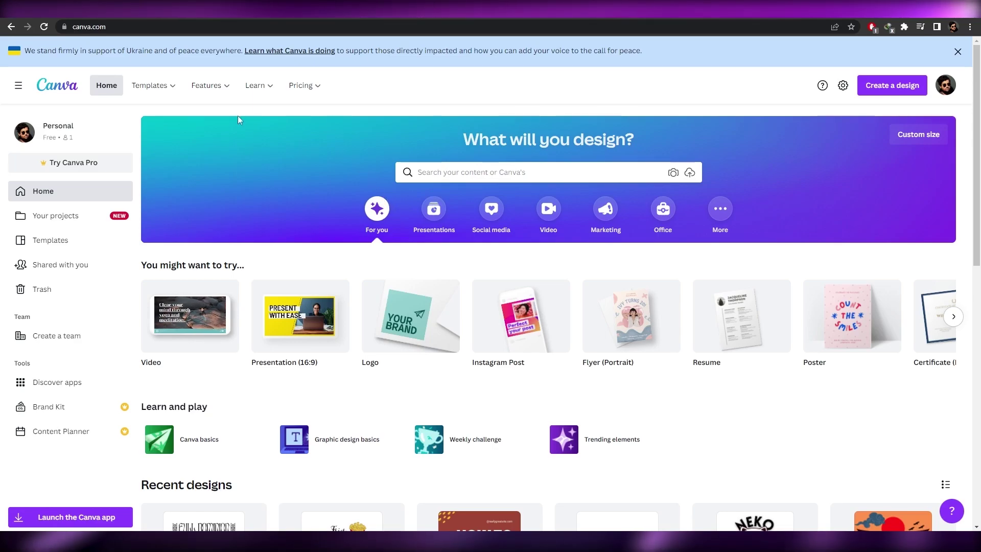
Search the templates for "Tshirt" and open the Professional T-Shirt suggestion.
{"action": "scroll", "coordinate": [195, 177], "scroll_direction": "down", "scroll_amount": 1}
{"action": "scroll", "coordinate": [206, 179], "scroll_direction": "up", "scroll_amount": 1}
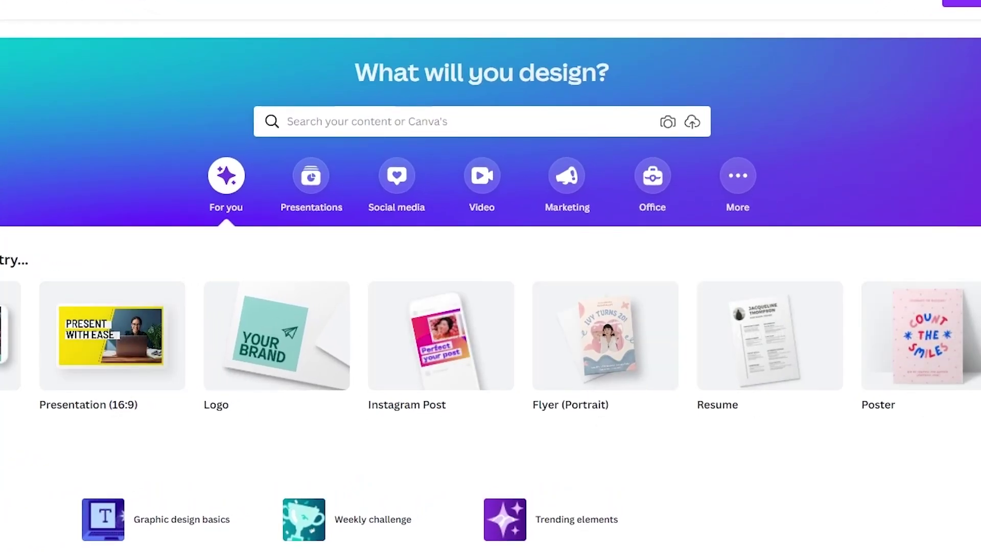
{"action": "left_click", "coordinate": [359, 133]}
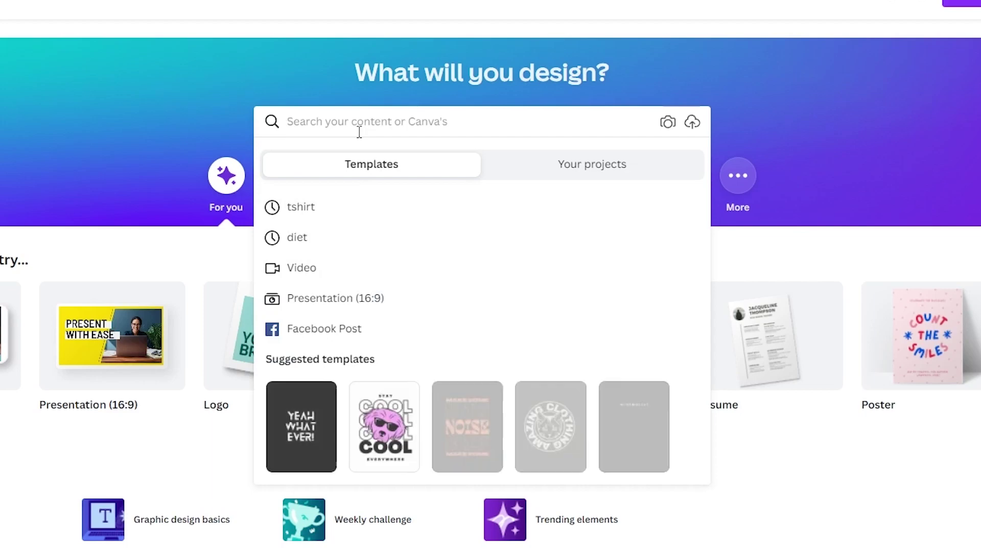
{"action": "type", "text": "Tshirt"}
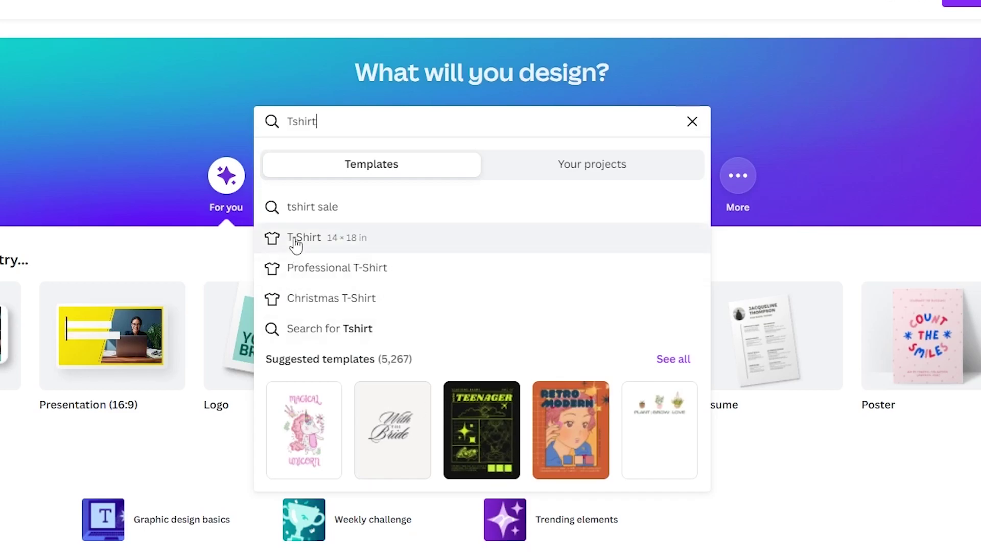
{"action": "left_click", "coordinate": [320, 278]}
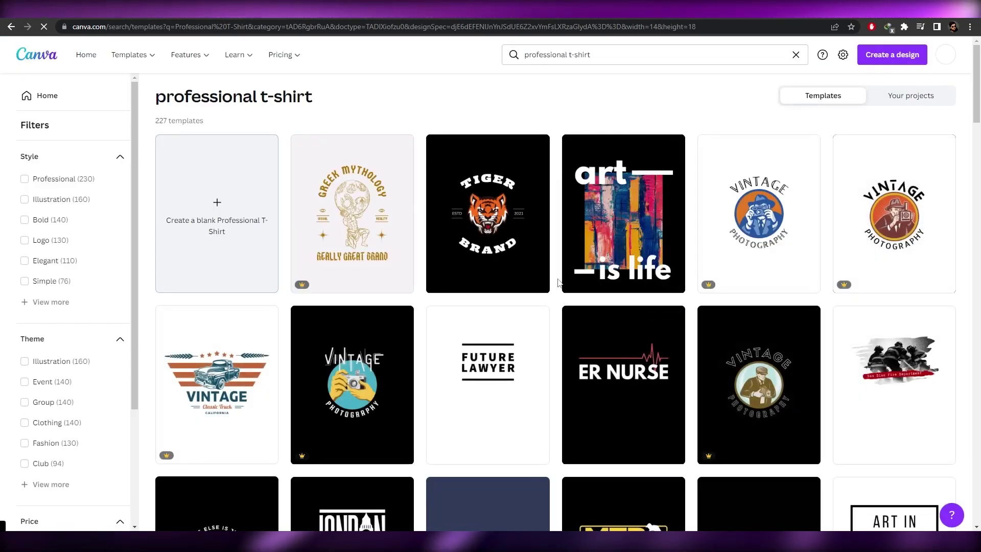
Filter the professional t-shirt templates to show only the free ones.
{"action": "scroll", "coordinate": [558, 282], "scroll_direction": "down", "scroll_amount": 2}
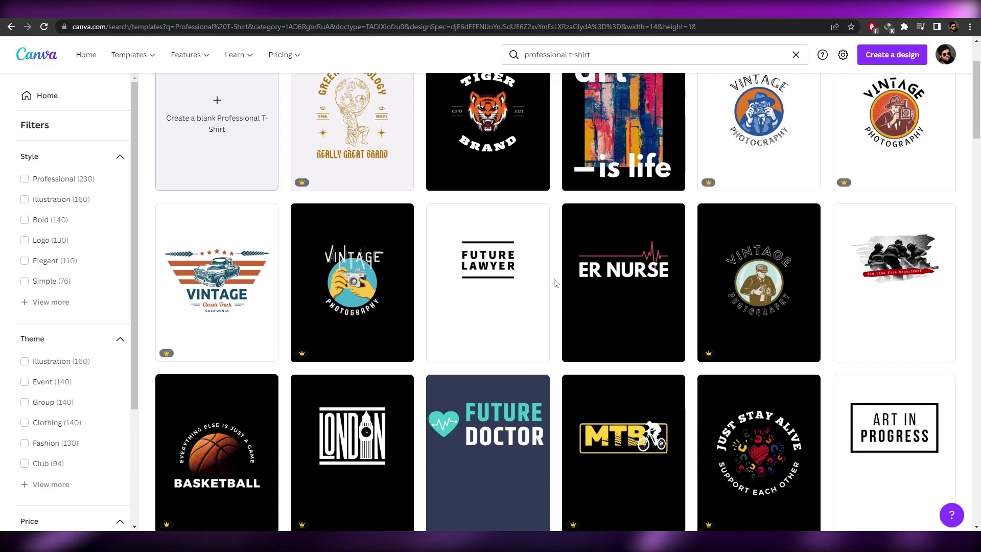
{"action": "scroll", "coordinate": [556, 283], "scroll_direction": "down", "scroll_amount": 7}
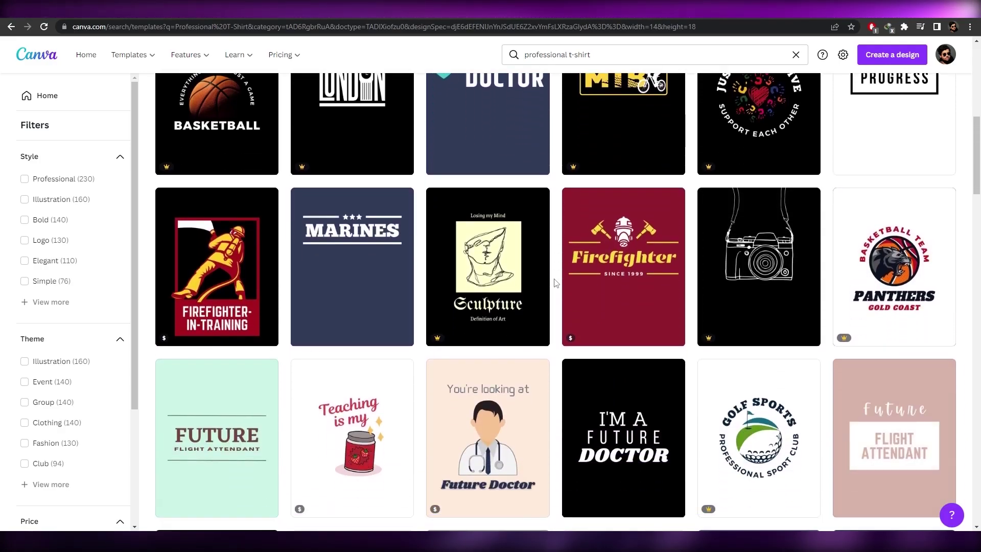
{"action": "scroll", "coordinate": [556, 282], "scroll_direction": "down", "scroll_amount": 2}
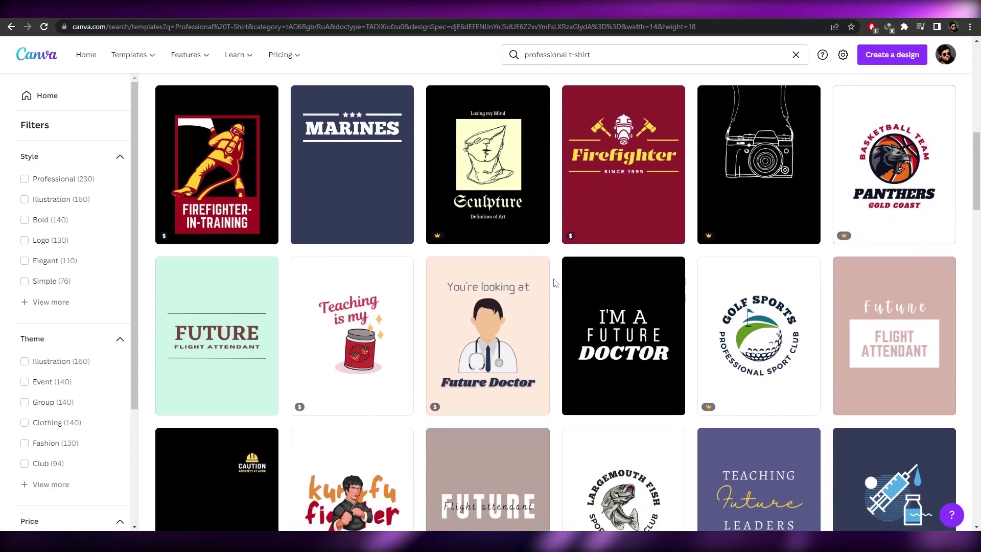
{"action": "scroll", "coordinate": [556, 283], "scroll_direction": "down", "scroll_amount": 6}
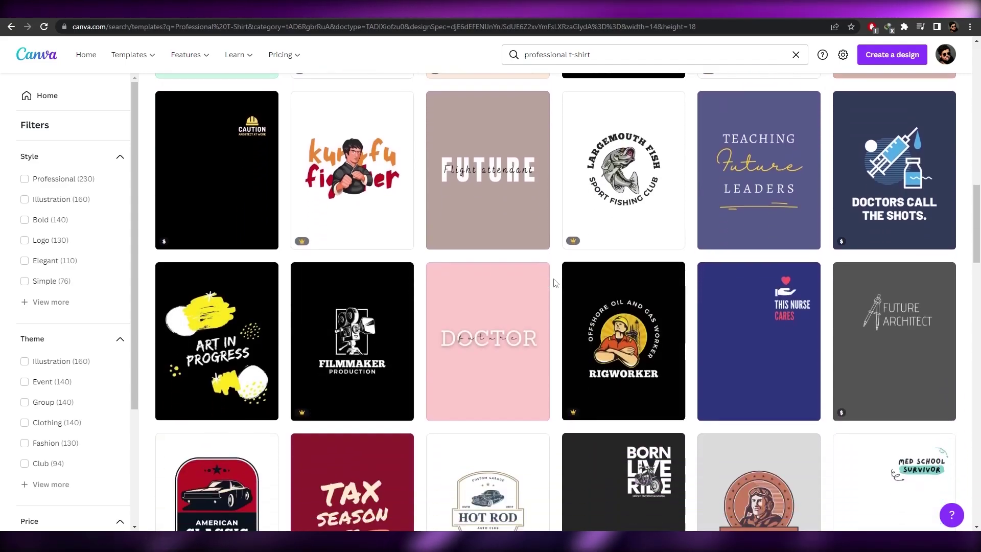
{"action": "scroll", "coordinate": [556, 282], "scroll_direction": "down", "scroll_amount": 3}
{"action": "scroll", "coordinate": [556, 283], "scroll_direction": "up", "scroll_amount": 17}
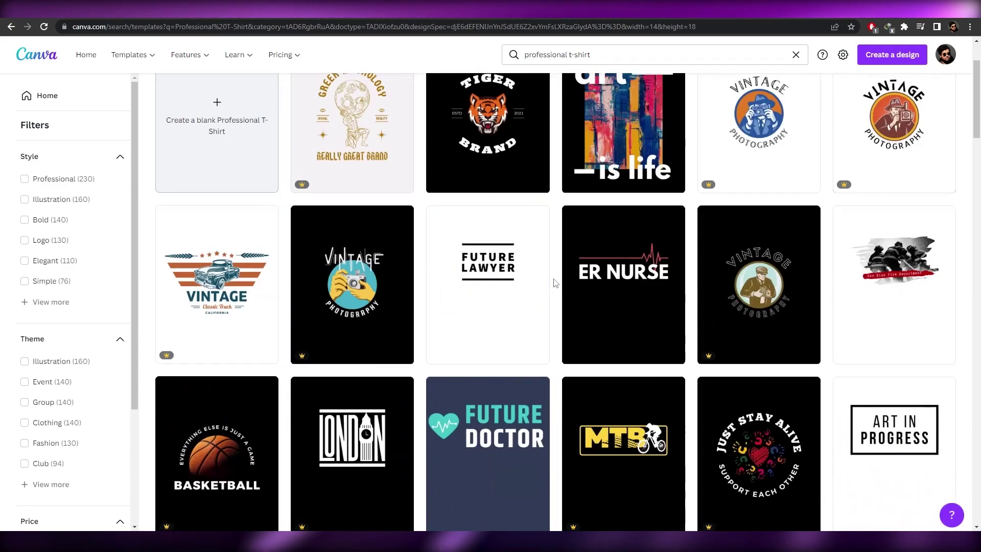
{"action": "scroll", "coordinate": [556, 283], "scroll_direction": "up", "scroll_amount": 2}
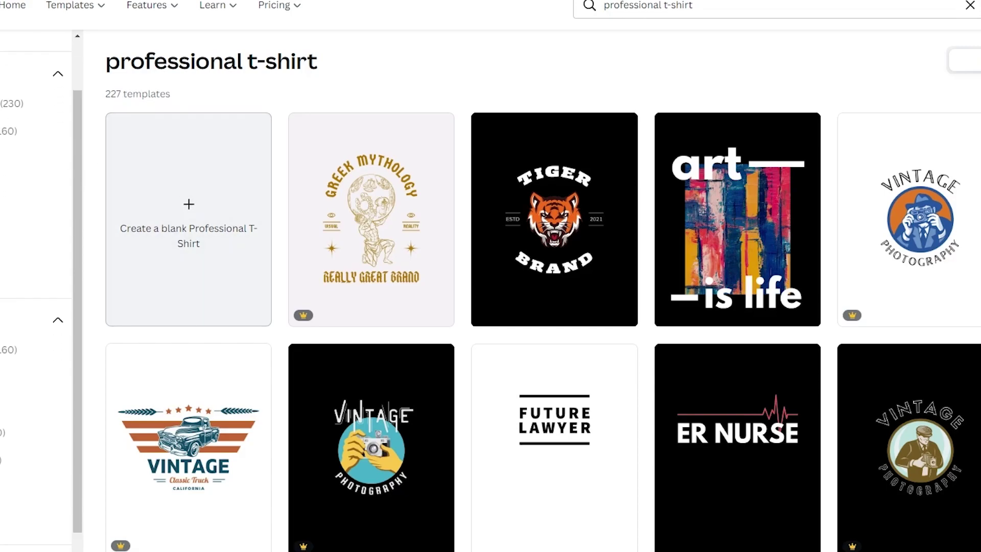
{"action": "scroll", "coordinate": [11, 153], "scroll_direction": "down", "scroll_amount": 3}
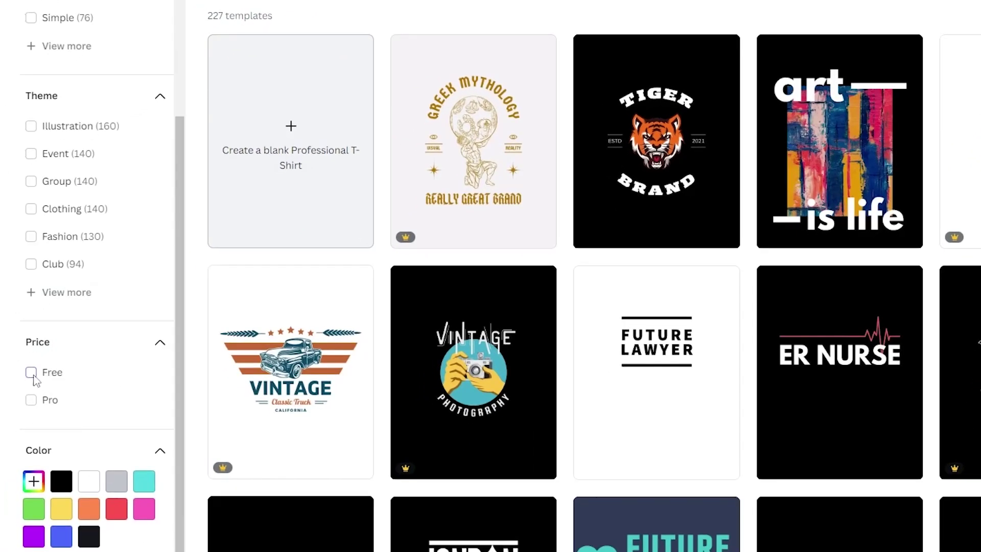
{"action": "left_click", "coordinate": [31, 374]}
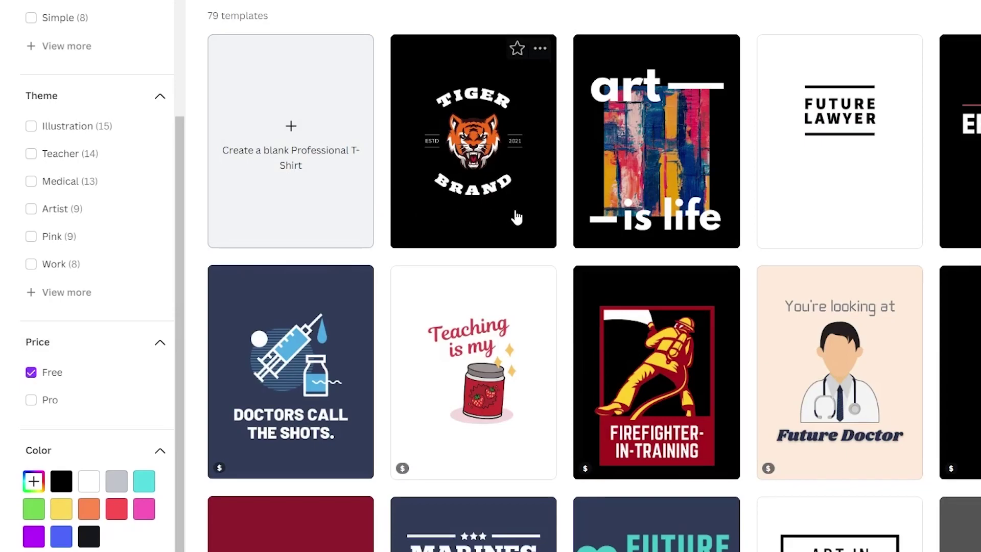
Create a blank Professional T-Shirt design from the free template results.
{"action": "scroll", "coordinate": [516, 217], "scroll_direction": "down", "scroll_amount": 5}
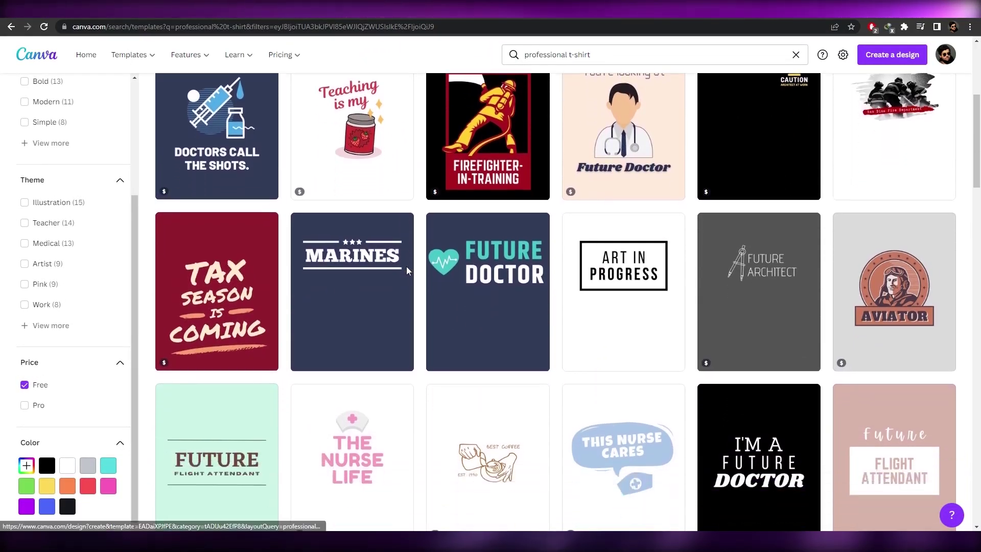
{"action": "scroll", "coordinate": [407, 270], "scroll_direction": "down", "scroll_amount": 5}
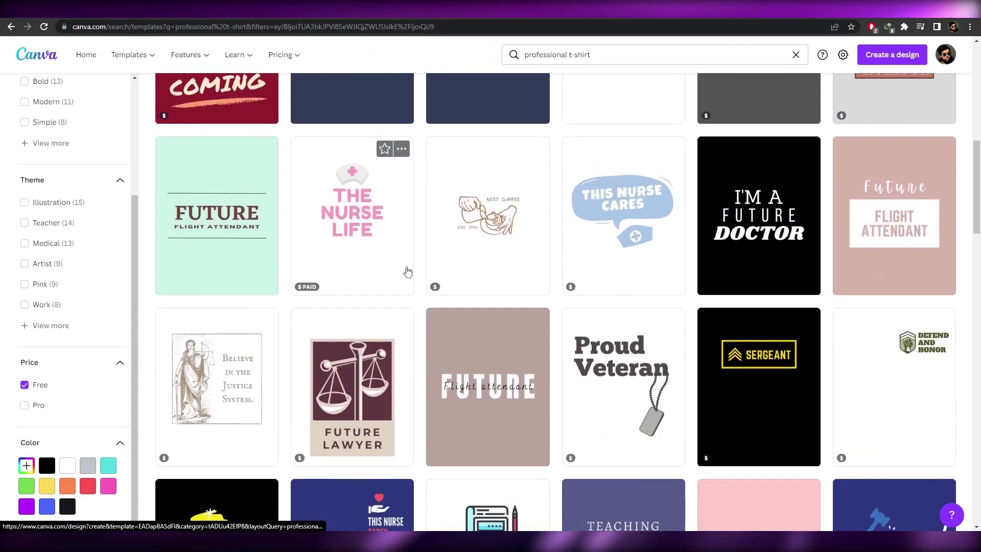
{"action": "scroll", "coordinate": [430, 271], "scroll_direction": "down", "scroll_amount": 1}
{"action": "scroll", "coordinate": [425, 264], "scroll_direction": "down", "scroll_amount": 3}
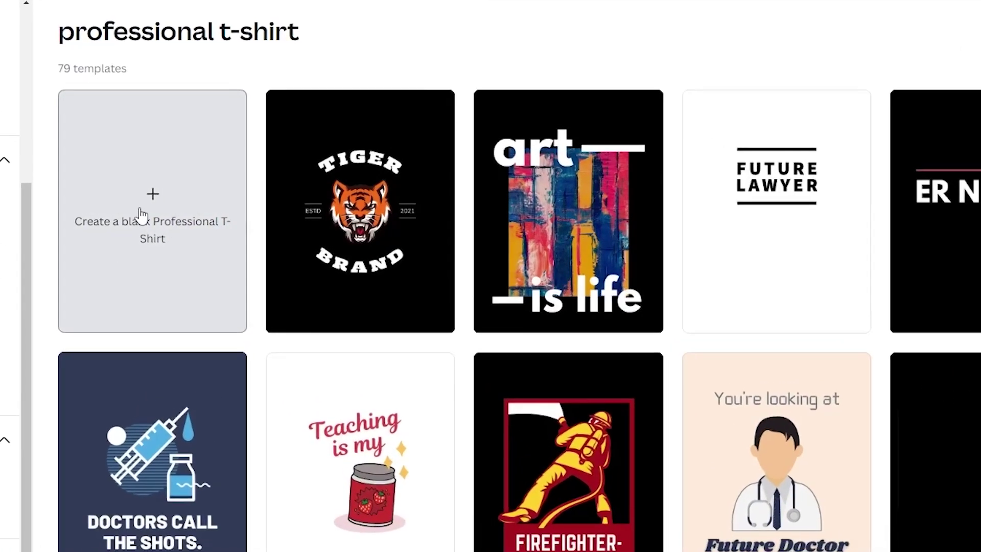
{"action": "left_click", "coordinate": [139, 213]}
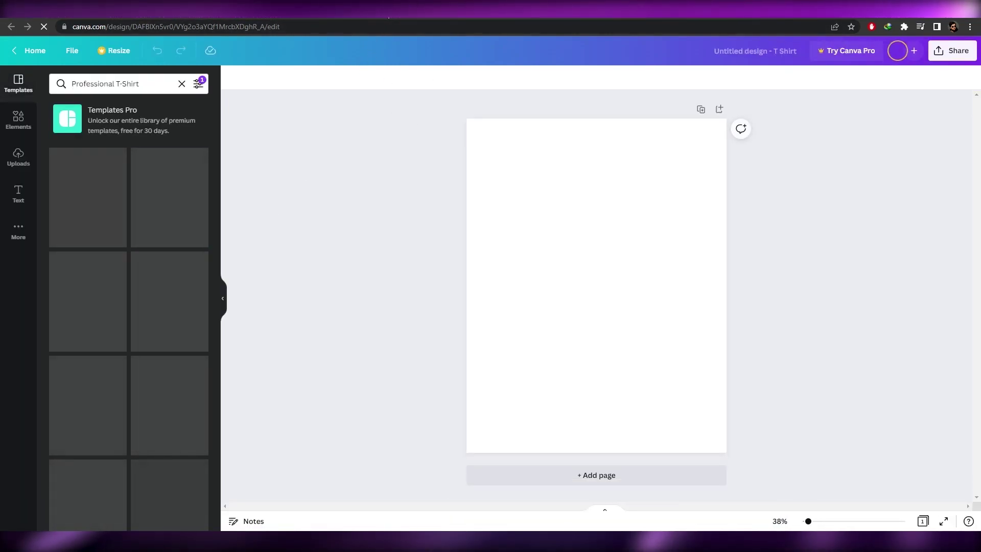
Find Pinterest through a Google search in a new browser tab and open its home page, reloading it if needed.
{"action": "left_click", "coordinate": [385, 18]}
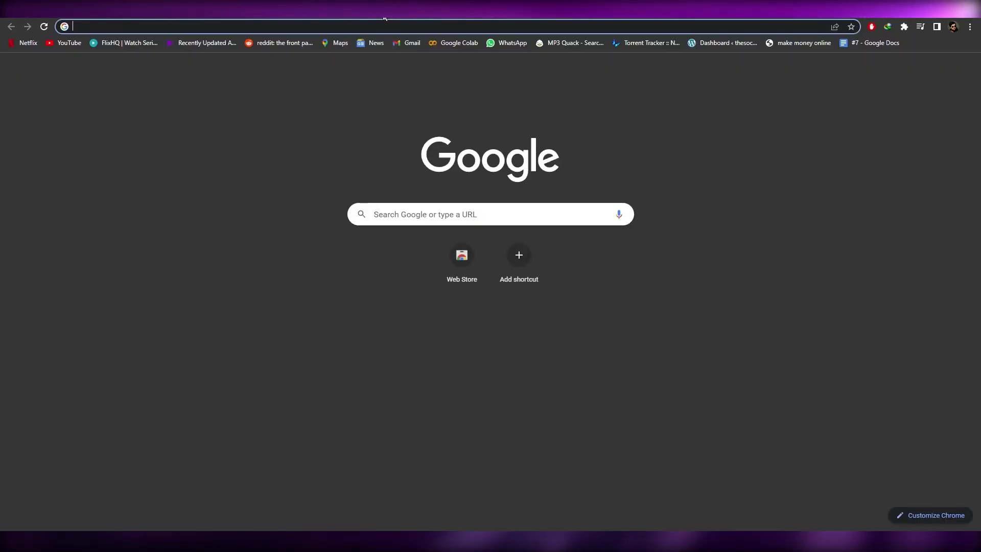
{"action": "type", "text": "pint"}
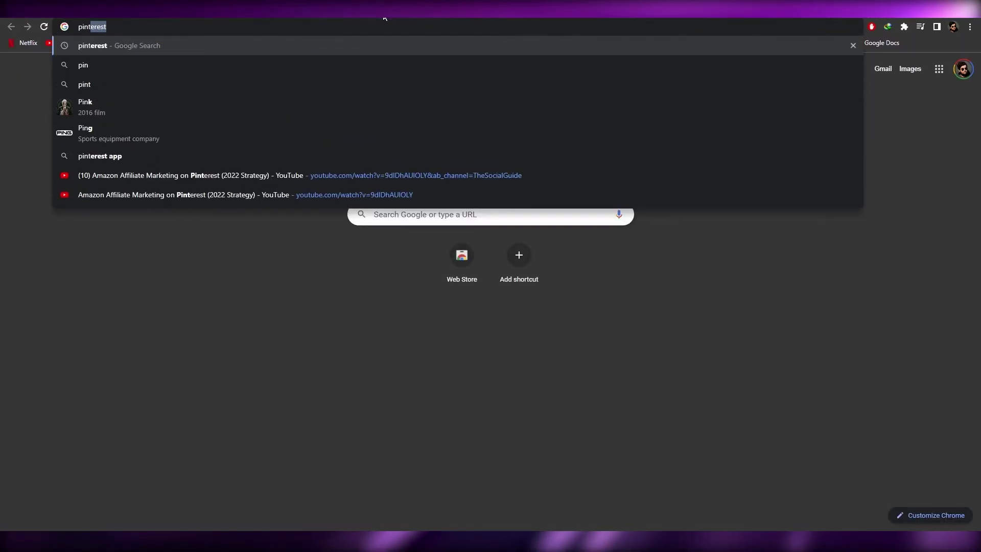
{"action": "key", "text": "Return"}
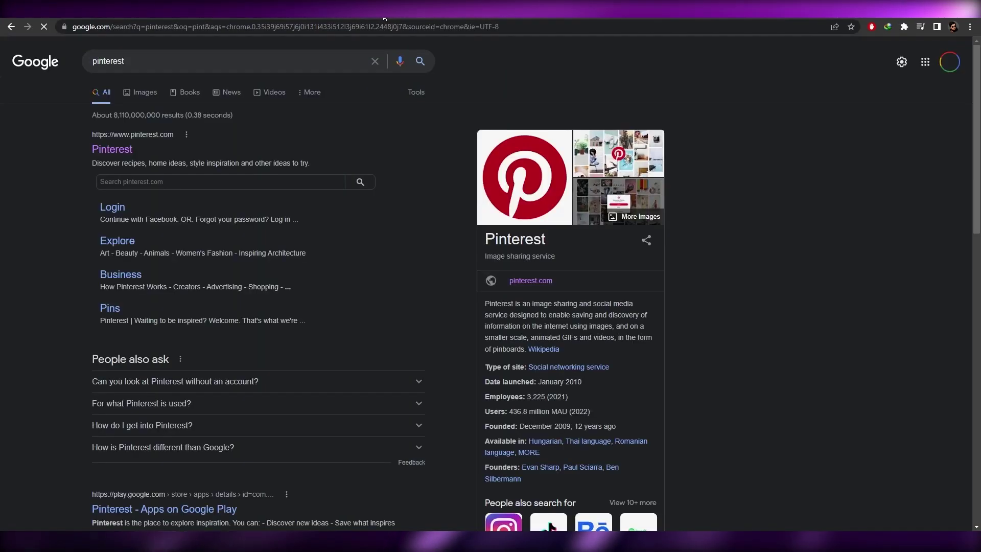
{"action": "left_click", "coordinate": [121, 149]}
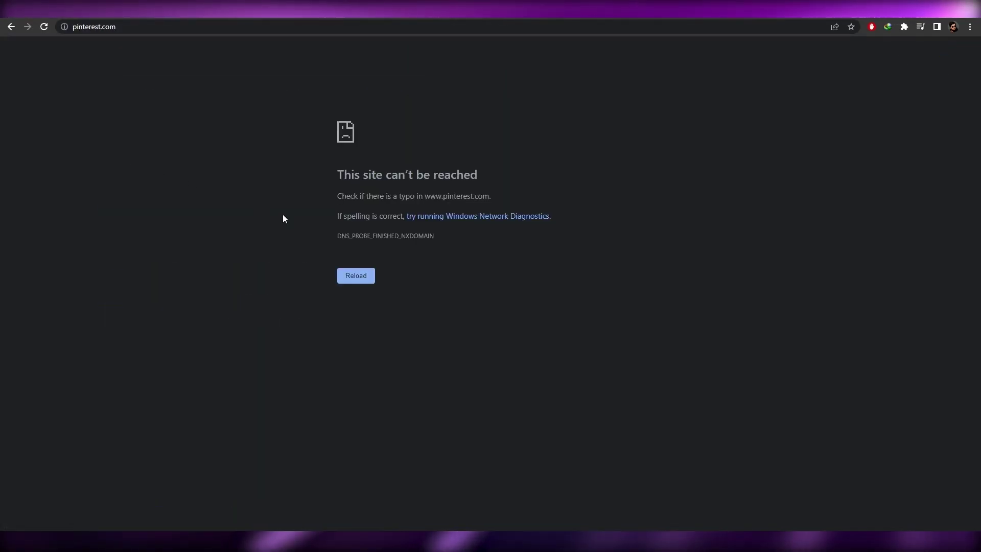
{"action": "left_click", "coordinate": [372, 273]}
{"action": "scroll", "coordinate": [1, 342], "scroll_direction": "down", "scroll_amount": 3}
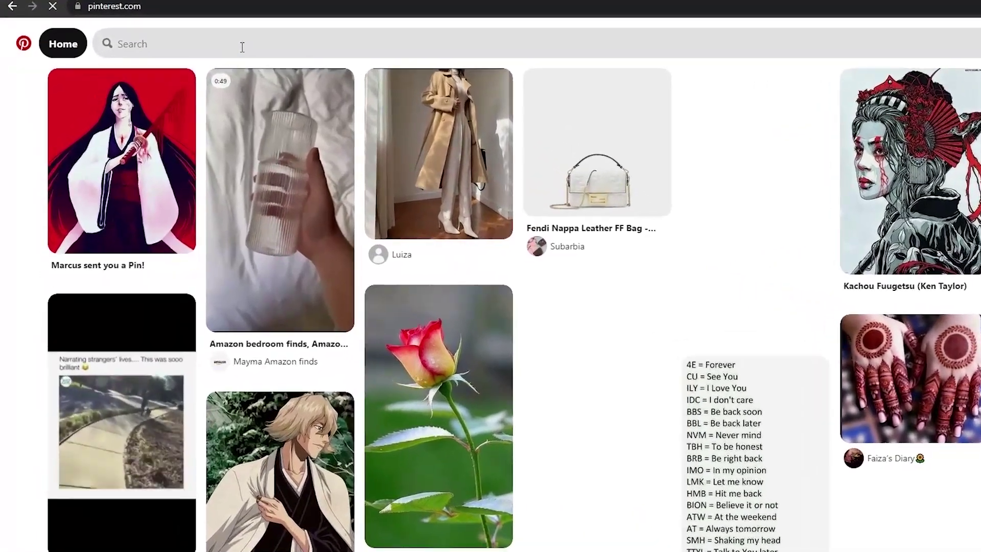
Search Pinterest for "tshirt design".
{"action": "left_click", "coordinate": [199, 60]}
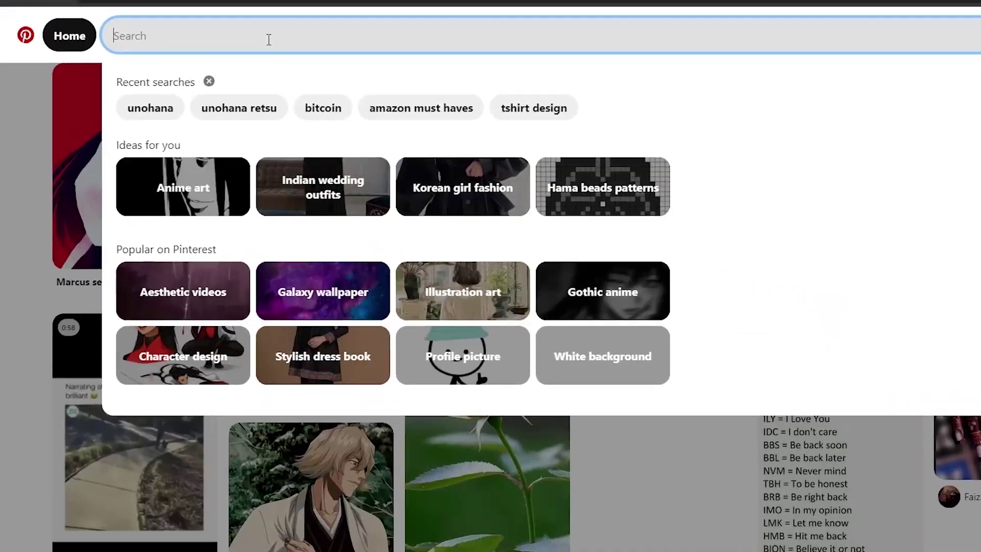
{"action": "type", "text": "tsh"}
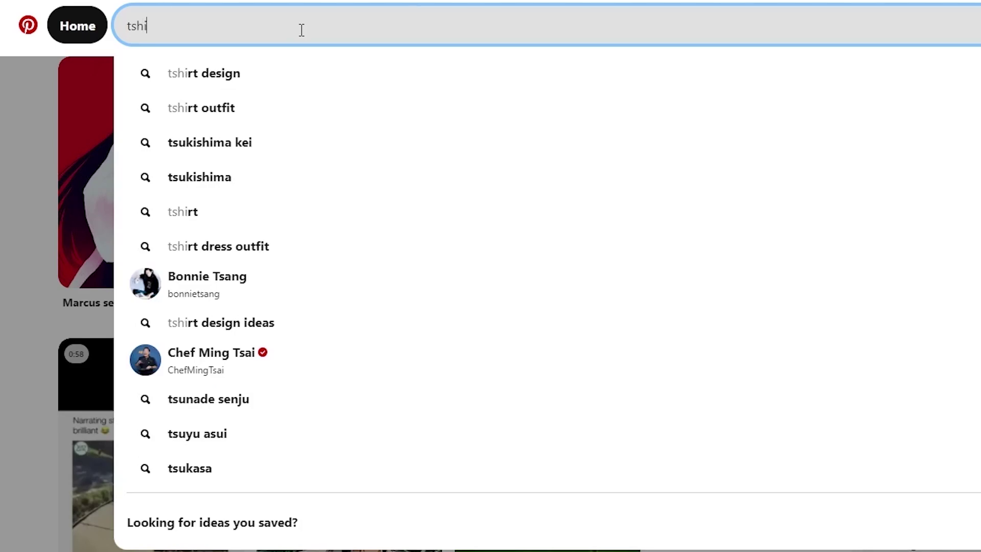
{"action": "type", "text": "i"}
{"action": "key", "text": "Down"}
{"action": "key", "text": "Return"}
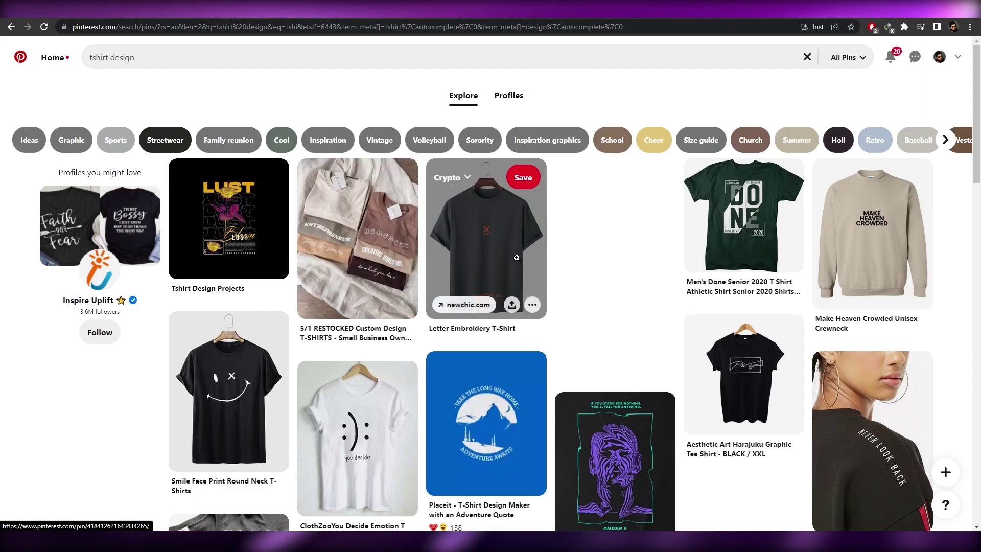
Look through the Pinterest t-shirt design pins for design inspiration.
{"action": "scroll", "coordinate": [517, 258], "scroll_direction": "down", "scroll_amount": 5}
{"action": "scroll", "coordinate": [494, 276], "scroll_direction": "up", "scroll_amount": 2}
{"action": "scroll", "coordinate": [771, 304], "scroll_direction": "down", "scroll_amount": 2}
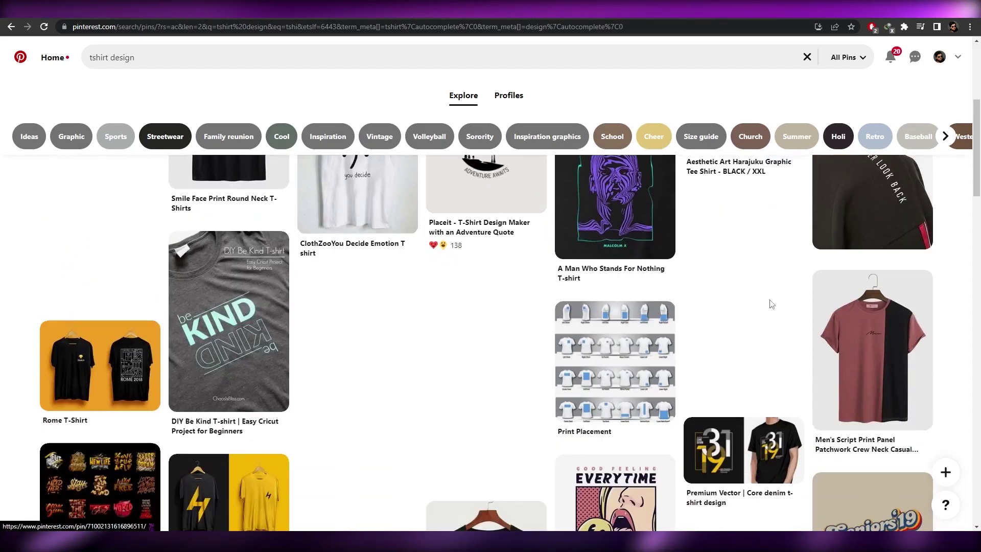
{"action": "scroll", "coordinate": [772, 303], "scroll_direction": "down", "scroll_amount": 4}
{"action": "scroll", "coordinate": [422, 322], "scroll_direction": "down", "scroll_amount": 3}
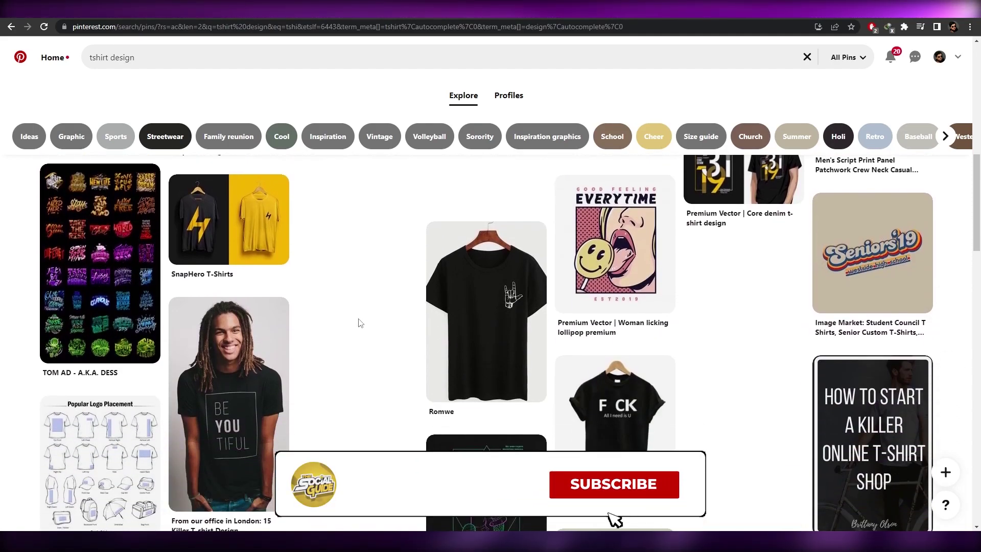
{"action": "scroll", "coordinate": [360, 323], "scroll_direction": "down", "scroll_amount": 9}
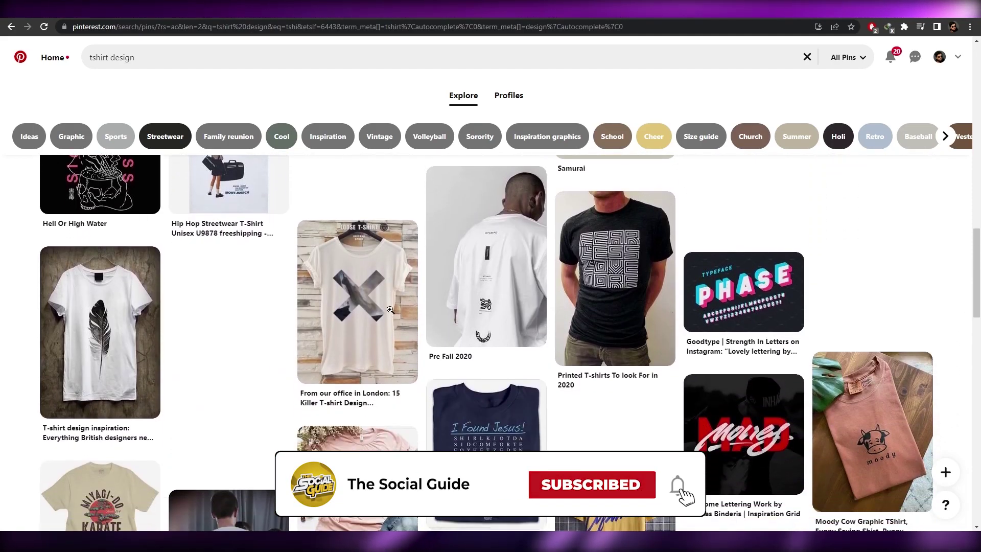
{"action": "scroll", "coordinate": [413, 301], "scroll_direction": "down", "scroll_amount": 4}
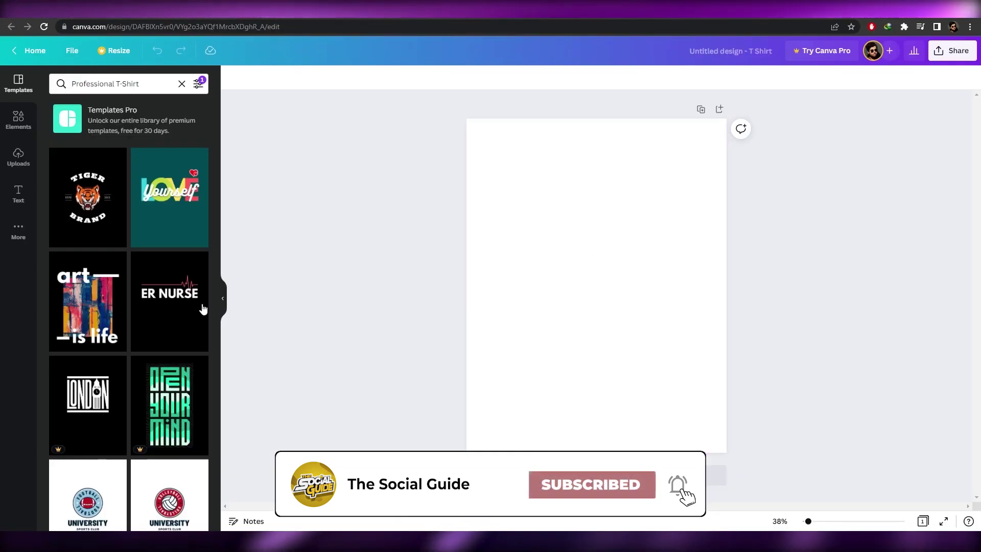
Return to the blank t-shirt design in Canva and add a text box reading "Love" to the page.
{"action": "scroll", "coordinate": [203, 308], "scroll_direction": "down", "scroll_amount": 5}
{"action": "scroll", "coordinate": [169, 347], "scroll_direction": "up", "scroll_amount": 5}
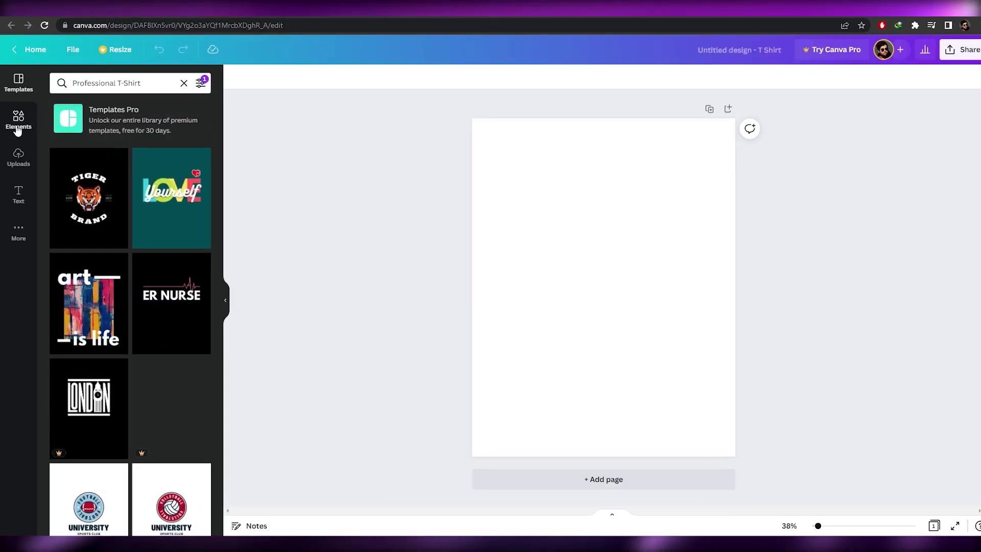
{"action": "left_click", "coordinate": [17, 128]}
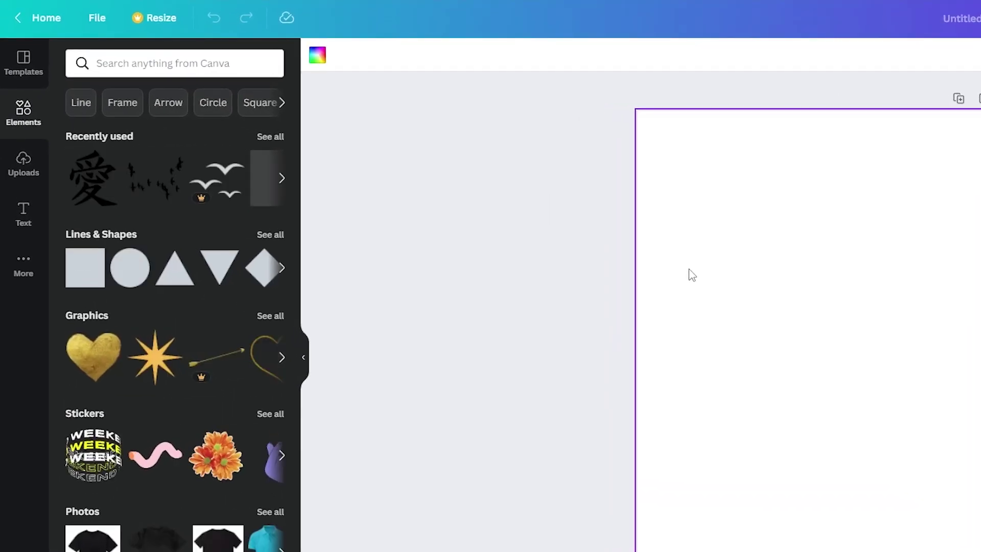
{"action": "key", "text": "t"}
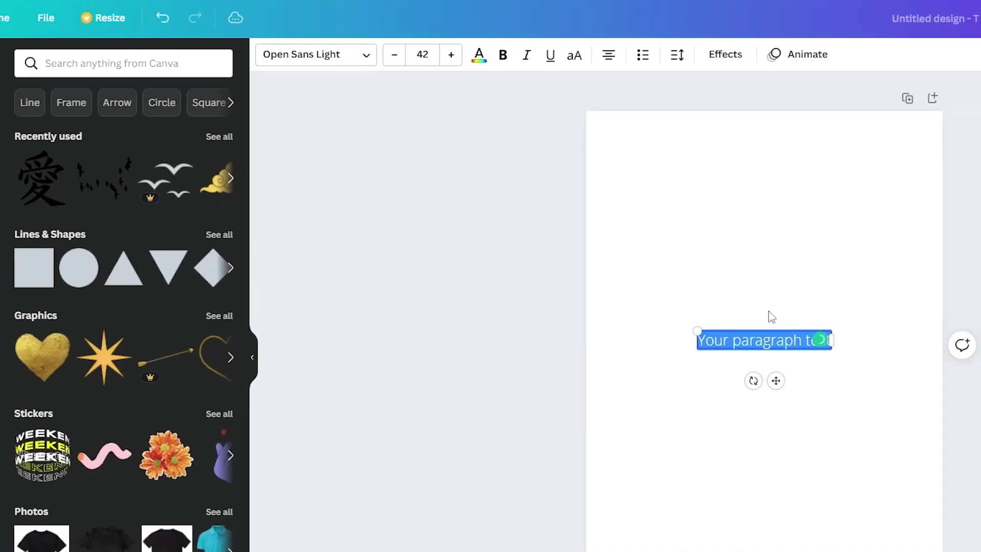
{"action": "type", "text": "Lover"}
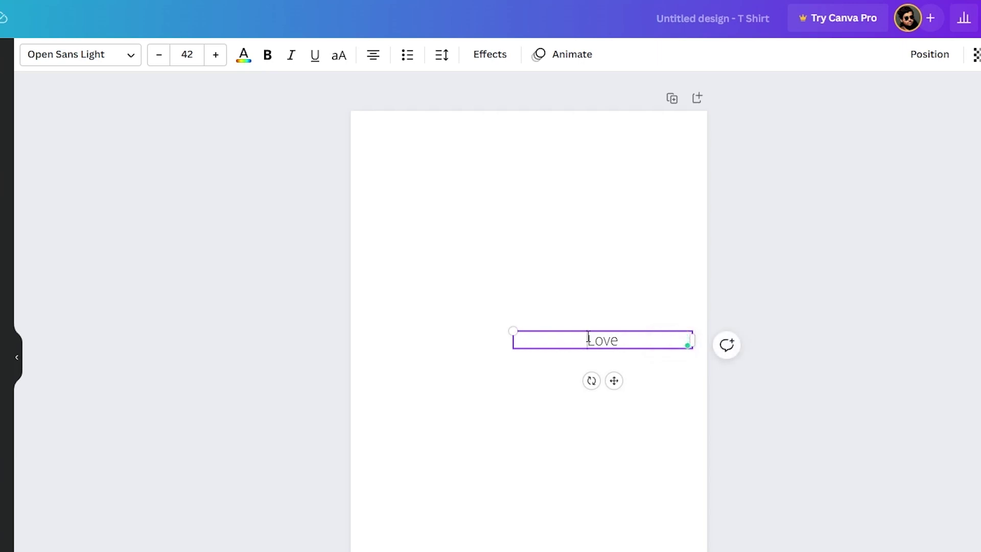
Change the "Love" text's font to Horizon and move the text box to the centre of the page.
{"action": "left_click", "coordinate": [109, 61]}
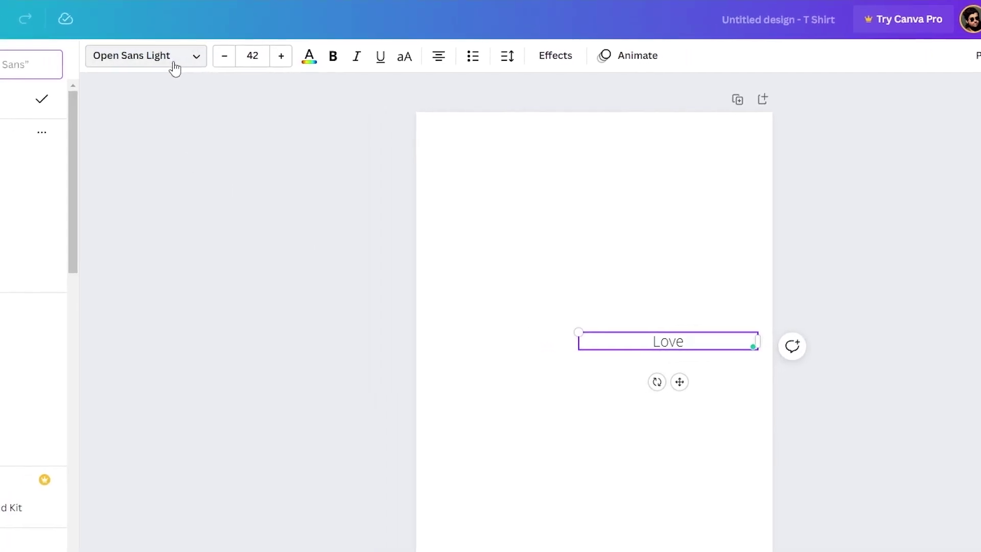
{"action": "left_click", "coordinate": [149, 379]}
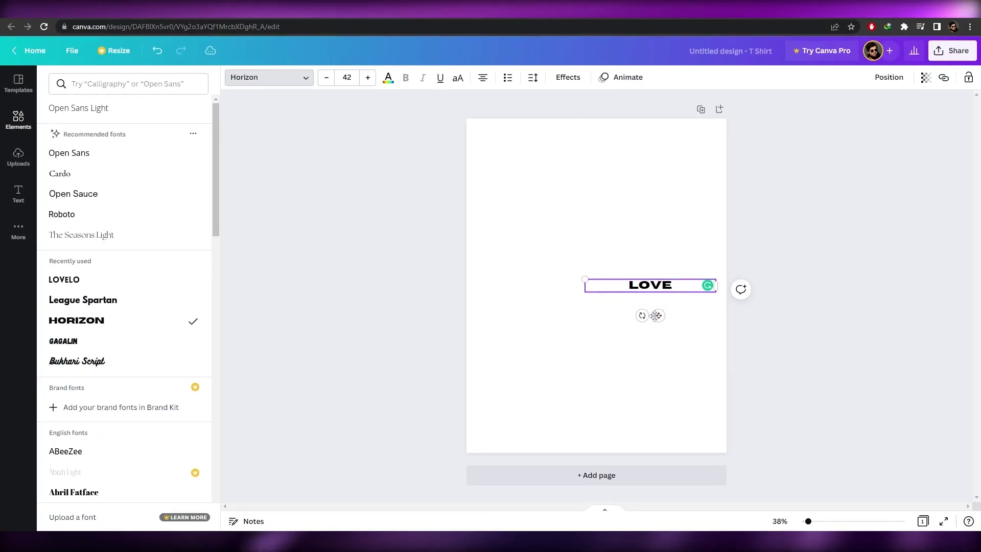
{"action": "left_click_drag", "start_coordinate": [899, 377], "coordinate": [847, 367]}
{"action": "left_click_drag", "start_coordinate": [625, 308], "coordinate": [603, 318]}
Increase the LOVE text's font size to 107.
{"action": "left_click", "coordinate": [368, 77]}
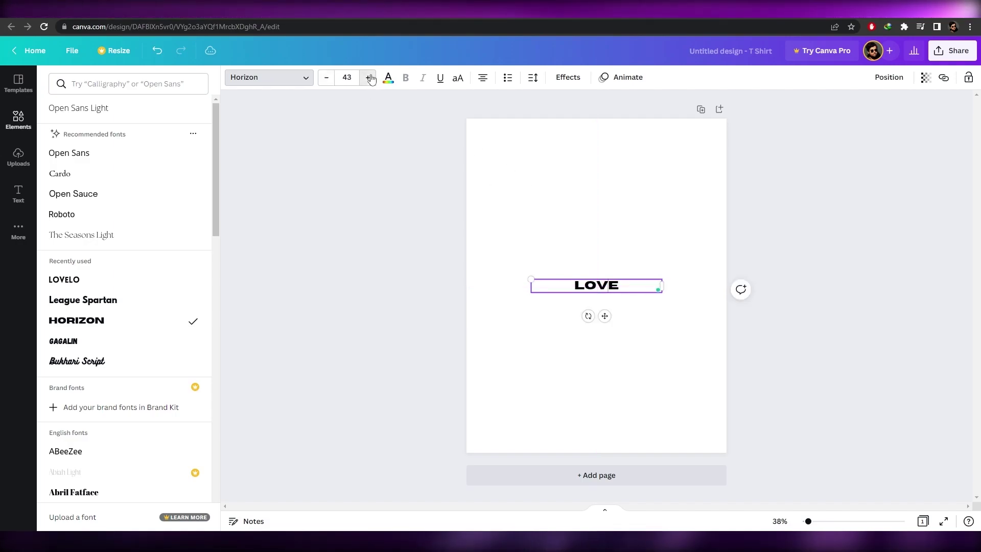
{"action": "left_click", "coordinate": [369, 77]}
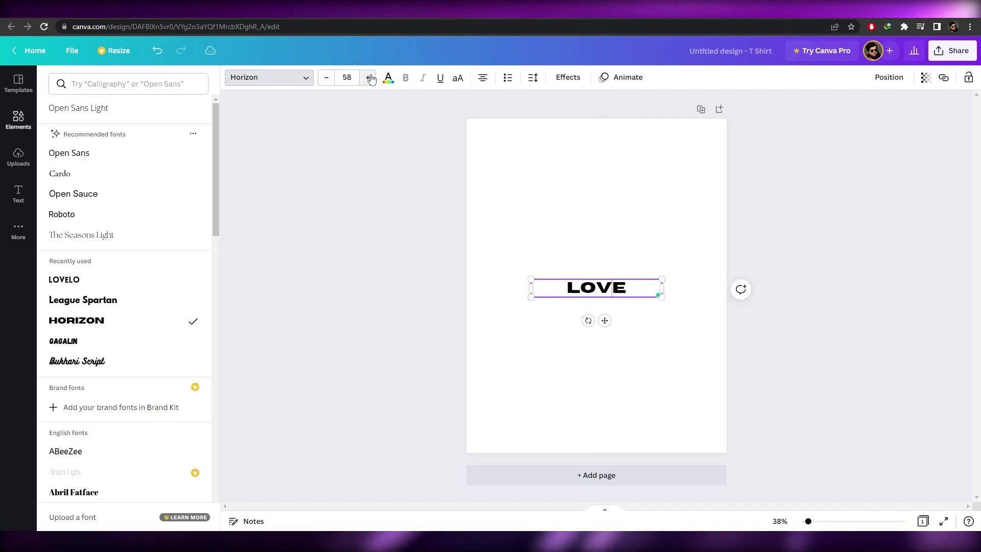
{"action": "left_click", "coordinate": [369, 77]}
{"action": "left_click", "coordinate": [370, 77]}
{"action": "left_click", "coordinate": [370, 78]}
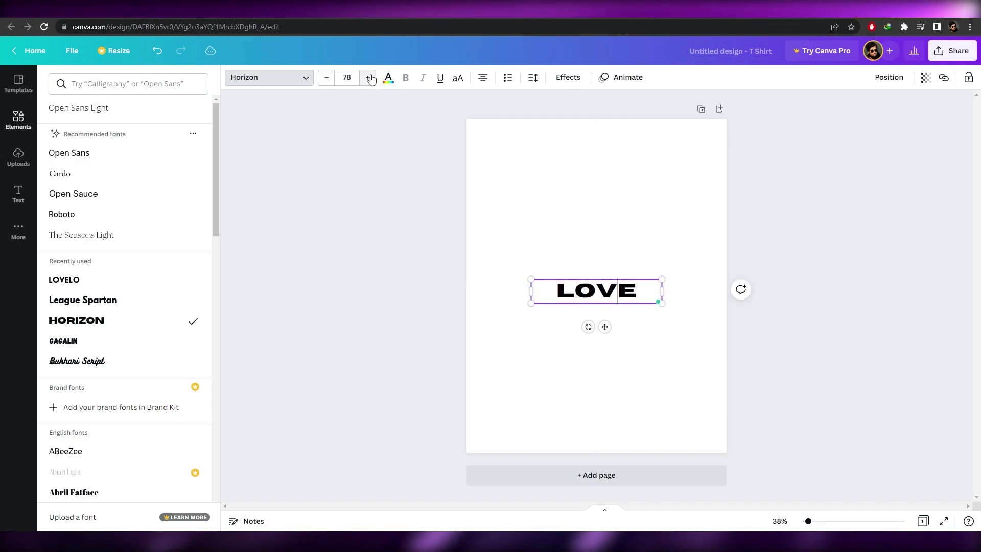
{"action": "left_click", "coordinate": [369, 77]}
{"action": "left_click", "coordinate": [370, 77]}
{"action": "left_click", "coordinate": [370, 77]}
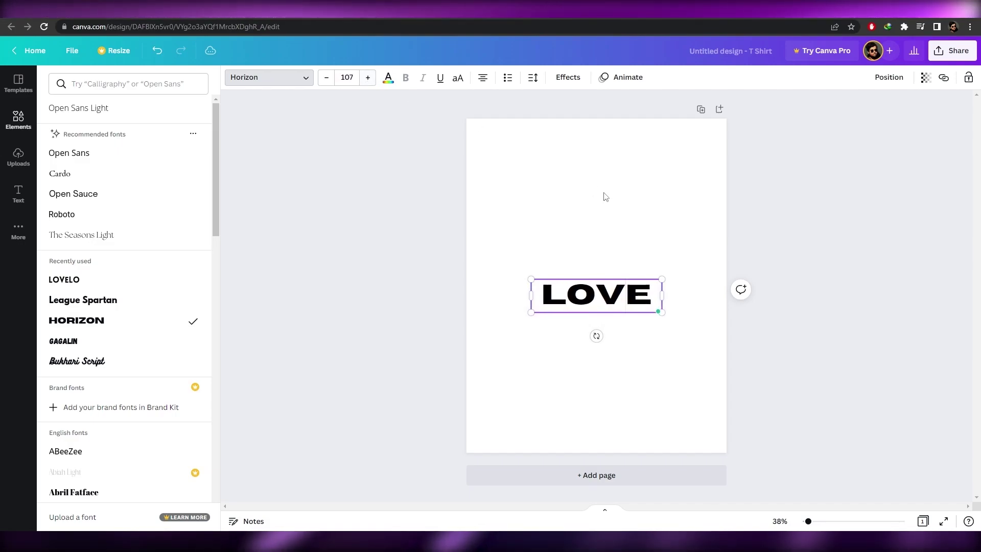
{"action": "left_click", "coordinate": [654, 294]}
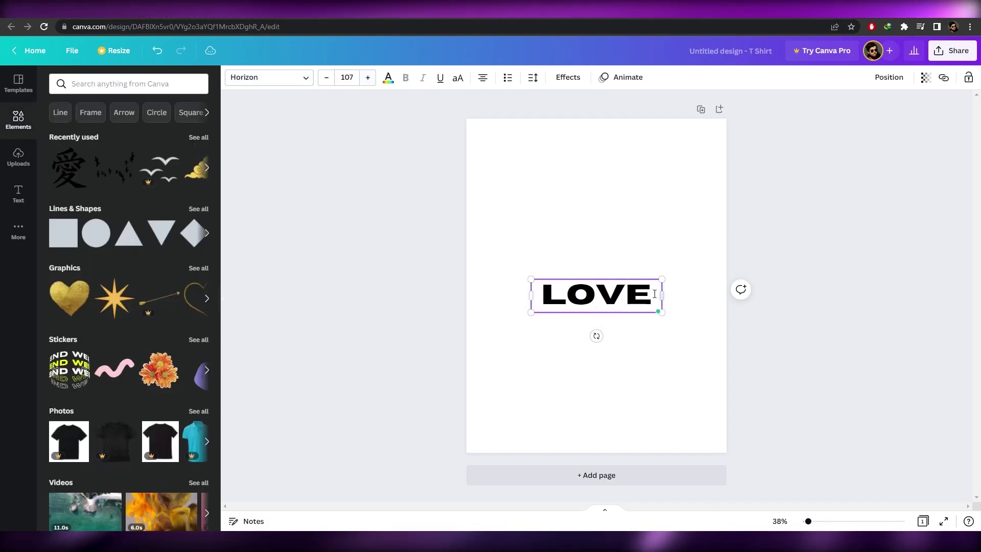
Duplicate the LOVE text and stack the copies closely above and below the original, centred on the page.
{"action": "left_click", "coordinate": [833, 276]}
{"action": "left_click", "coordinate": [615, 285]}
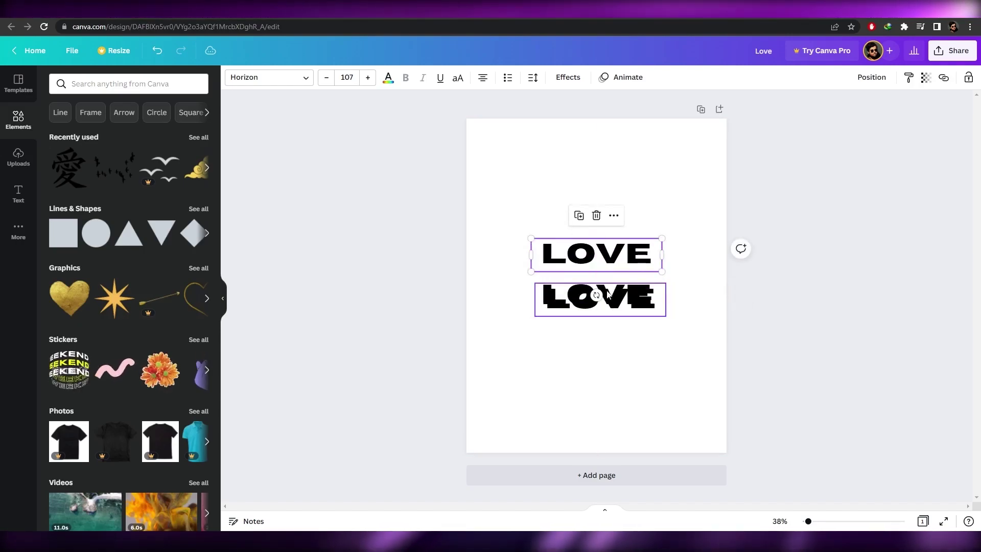
{"action": "left_click_drag", "start_coordinate": [608, 294], "coordinate": [605, 323]}
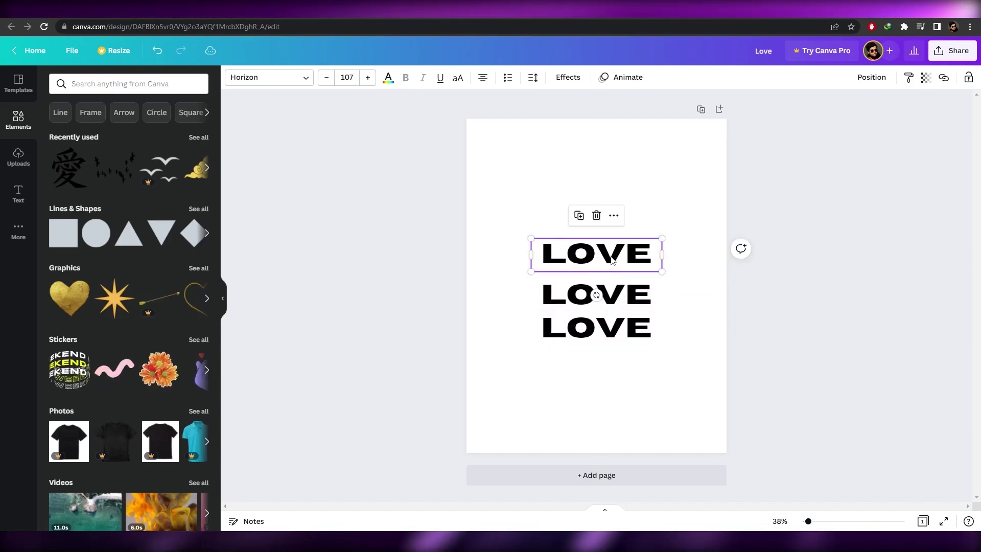
{"action": "left_click_drag", "start_coordinate": [612, 260], "coordinate": [611, 262]}
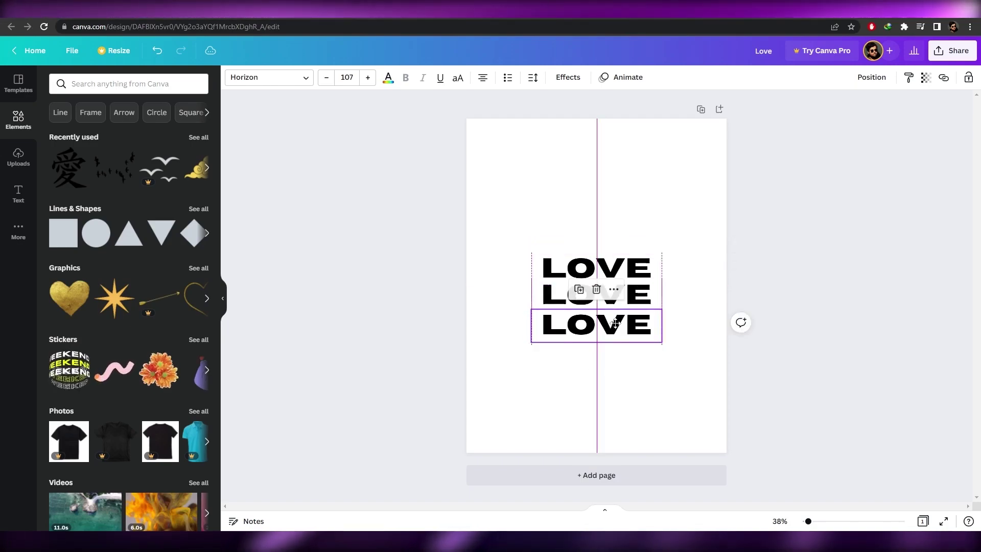
{"action": "left_click", "coordinate": [795, 315]}
Browse the English fonts available for the bottom LOVE text.
{"action": "left_click", "coordinate": [616, 326]}
{"action": "left_click", "coordinate": [305, 76]}
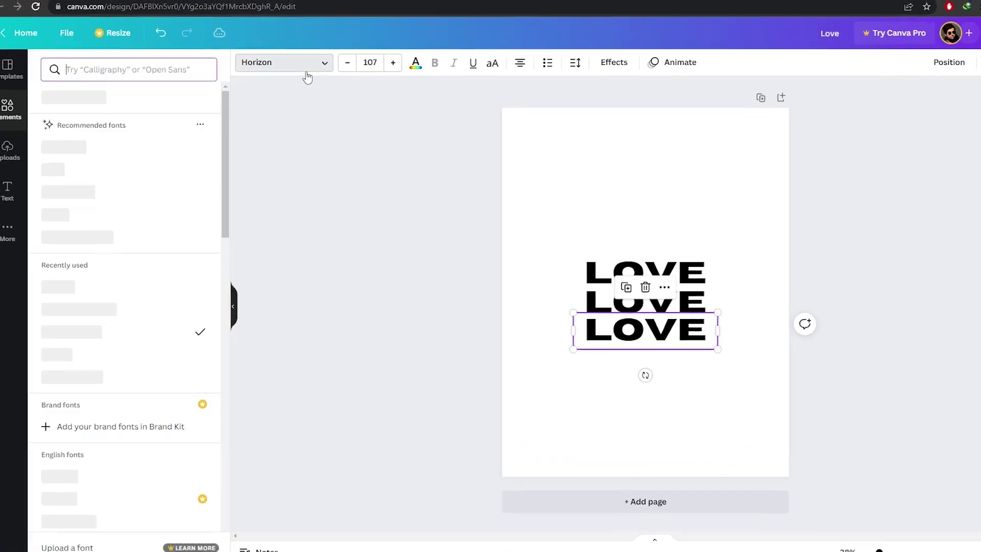
{"action": "scroll", "coordinate": [127, 225], "scroll_direction": "down", "scroll_amount": 5}
{"action": "scroll", "coordinate": [122, 286], "scroll_direction": "down", "scroll_amount": 15}
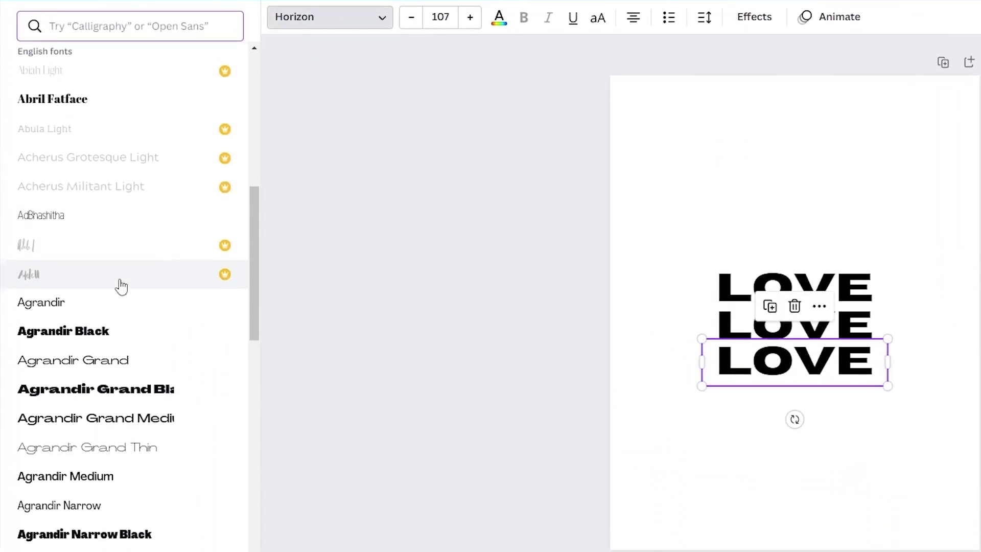
{"action": "scroll", "coordinate": [121, 286], "scroll_direction": "down", "scroll_amount": 15}
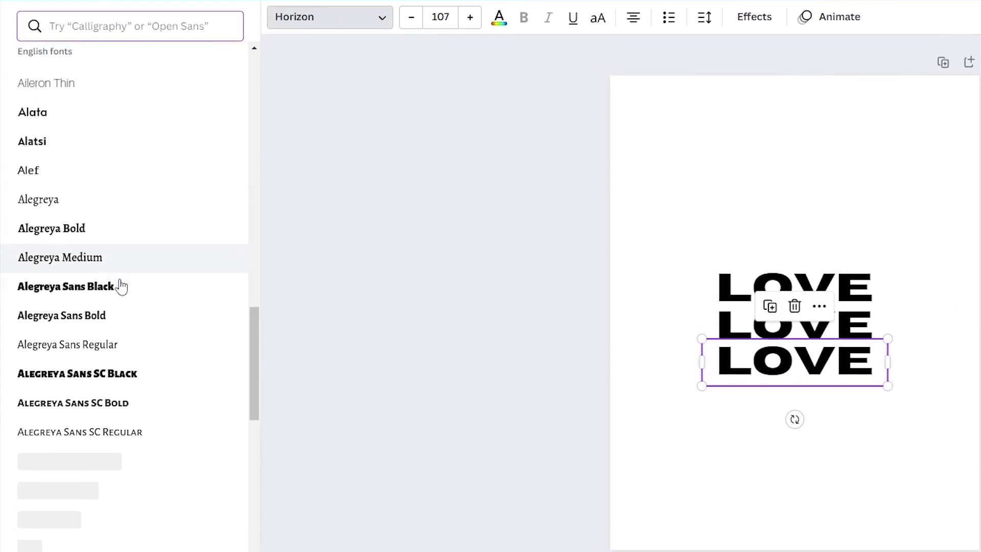
{"action": "scroll", "coordinate": [121, 286], "scroll_direction": "down", "scroll_amount": 8}
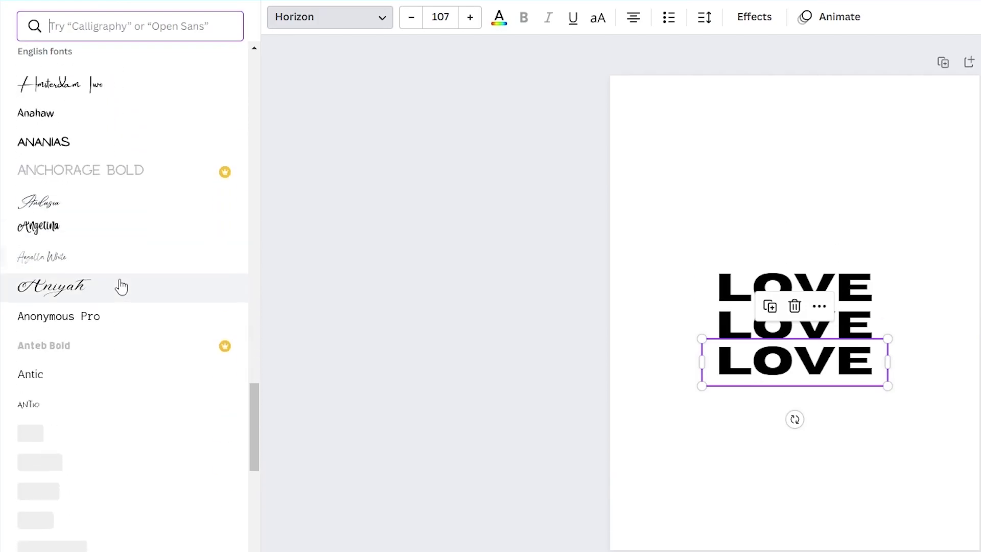
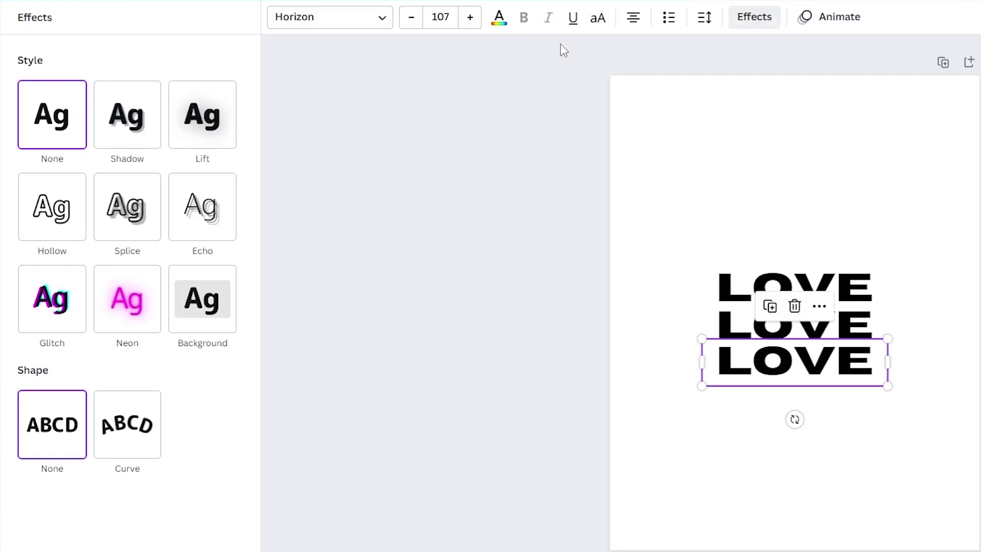
Apply the Hollow effect to the bottom and top LOVE texts.
{"action": "left_click", "coordinate": [85, 209]}
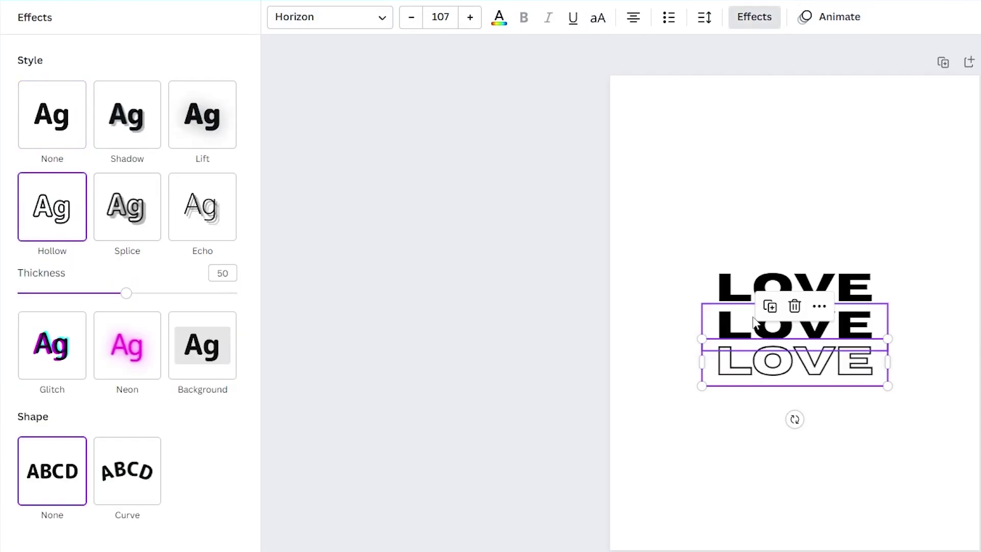
{"action": "left_click", "coordinate": [845, 282]}
{"action": "left_click", "coordinate": [750, 24]}
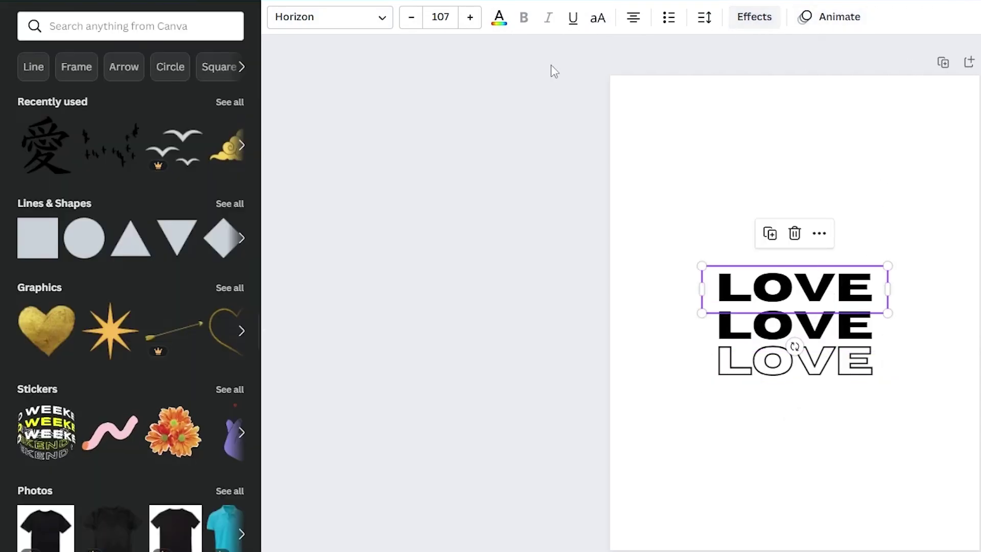
{"action": "left_click", "coordinate": [754, 23]}
{"action": "left_click", "coordinate": [75, 210]}
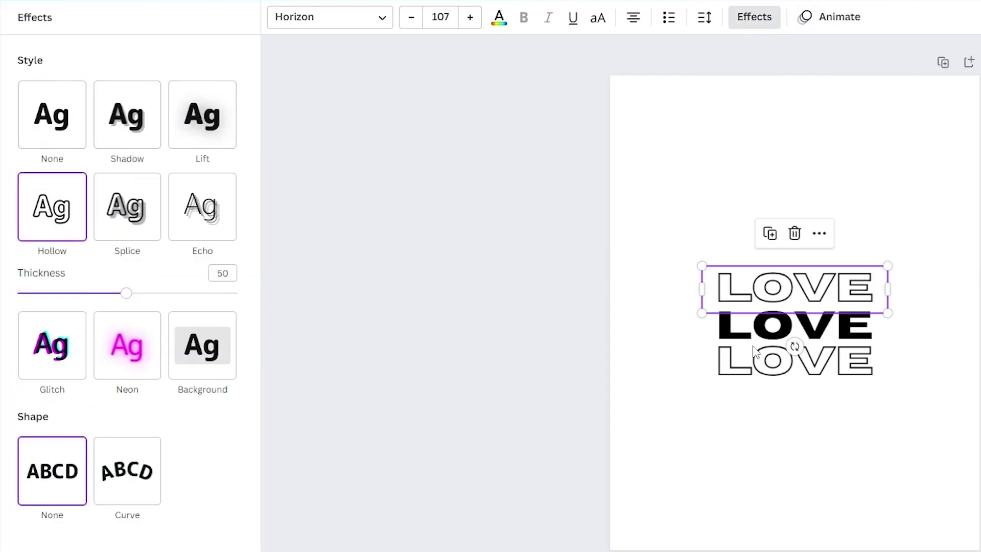
Try the Splice, Glitch, Neon and Background effects on the bottom LOVE text and return it to Hollow.
{"action": "left_click", "coordinate": [755, 17]}
{"action": "left_click", "coordinate": [817, 363]}
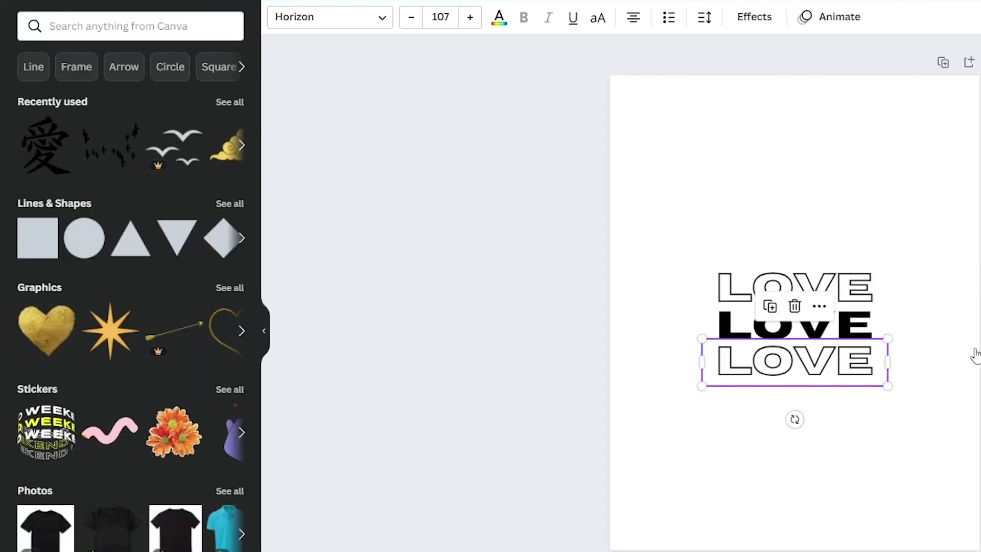
{"action": "left_click", "coordinate": [765, 18]}
{"action": "left_click", "coordinate": [131, 224]}
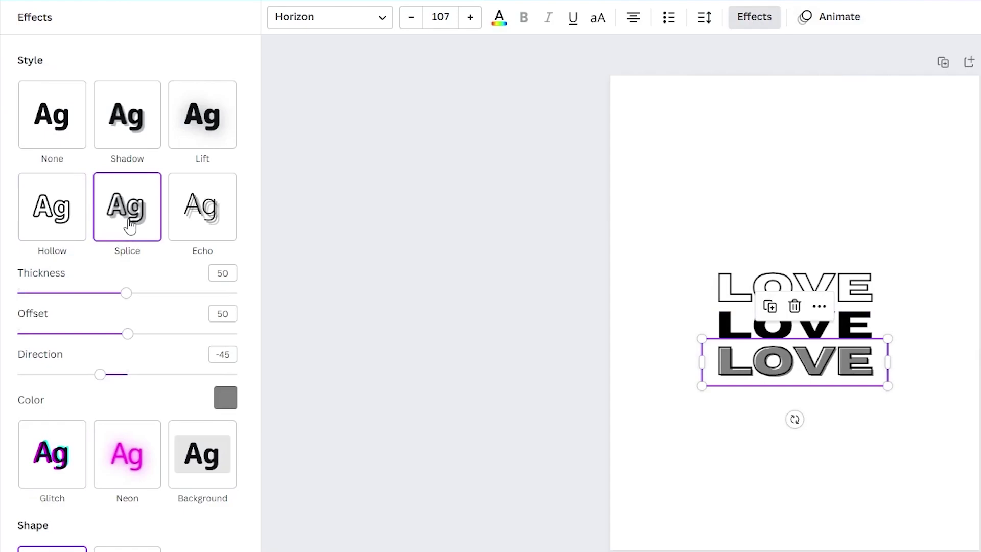
{"action": "left_click", "coordinate": [66, 217]}
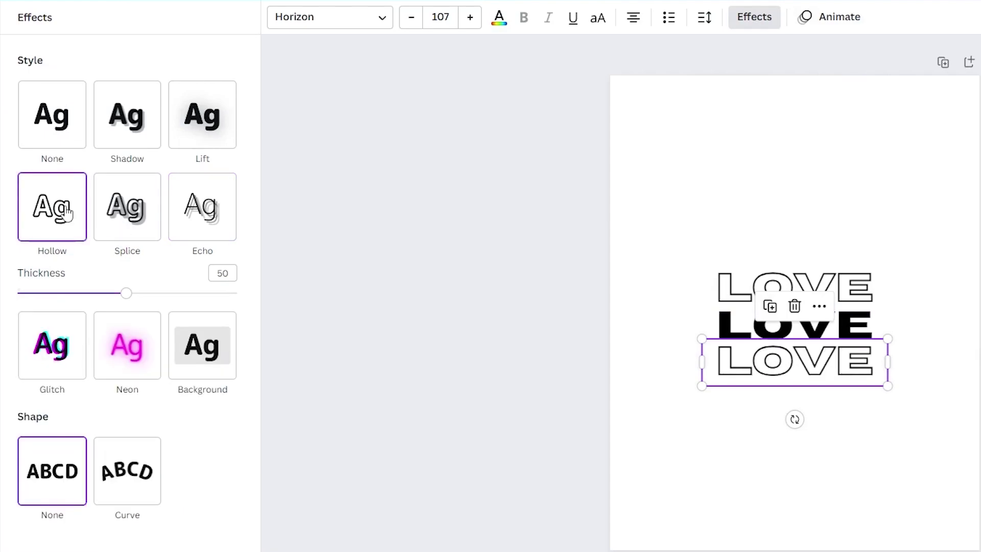
{"action": "left_click", "coordinate": [83, 370]}
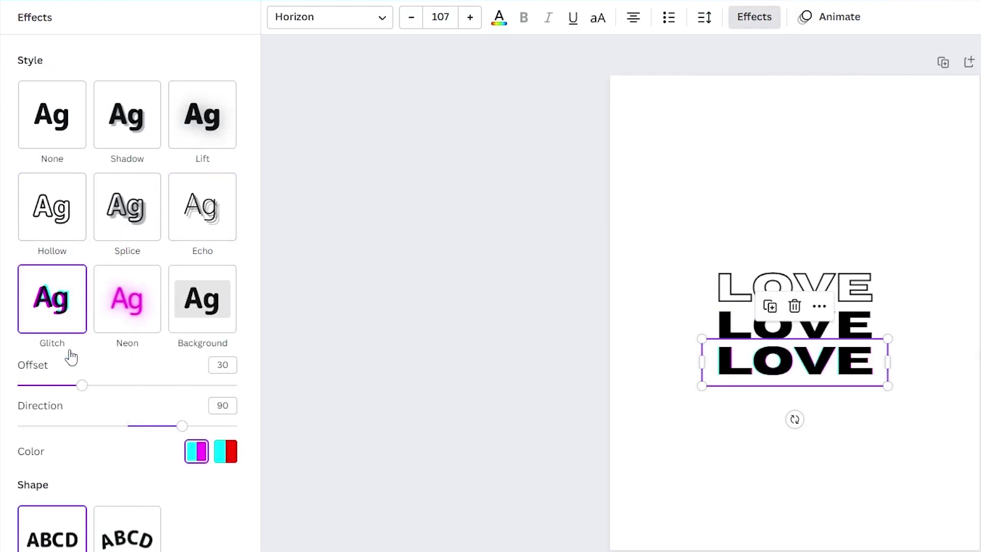
{"action": "left_click", "coordinate": [122, 315]}
{"action": "left_click", "coordinate": [180, 286]}
{"action": "left_click", "coordinate": [61, 215]}
Give the middle LOVE text a yellow Background effect with roundness 46, spread 10 and transparency 100.
{"action": "left_click", "coordinate": [833, 337]}
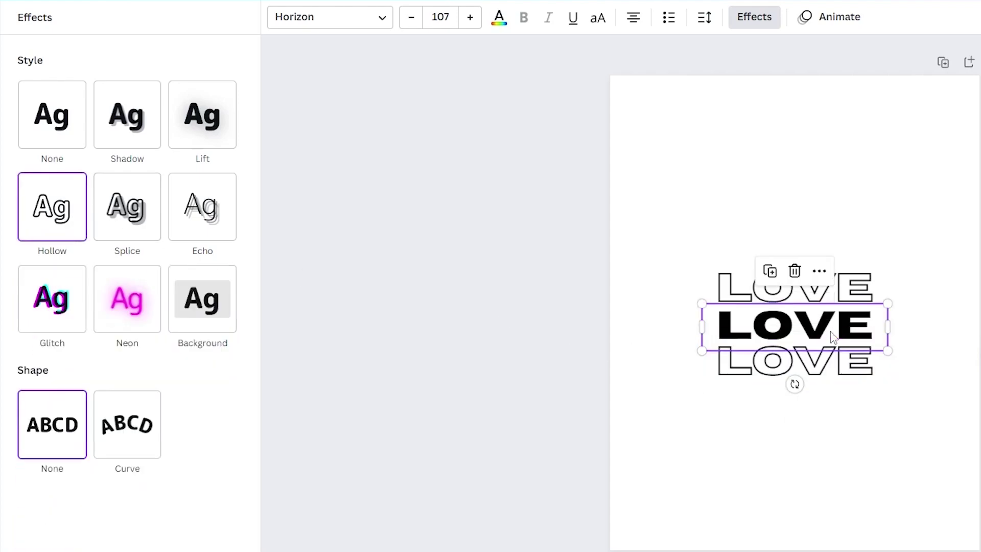
{"action": "left_click", "coordinate": [178, 301]}
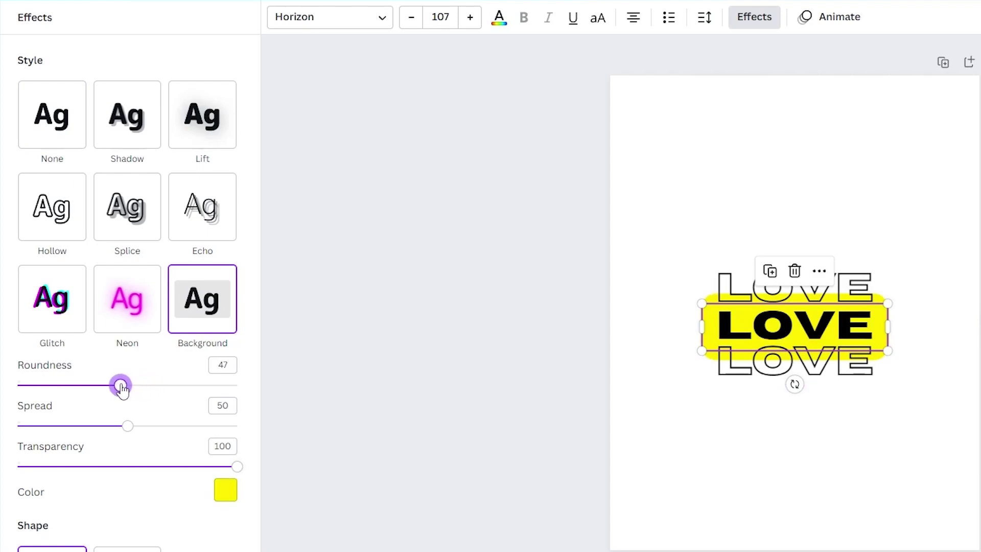
{"action": "left_click_drag", "start_coordinate": [121, 389], "coordinate": [118, 387]}
{"action": "left_click_drag", "start_coordinate": [128, 426], "coordinate": [35, 427]}
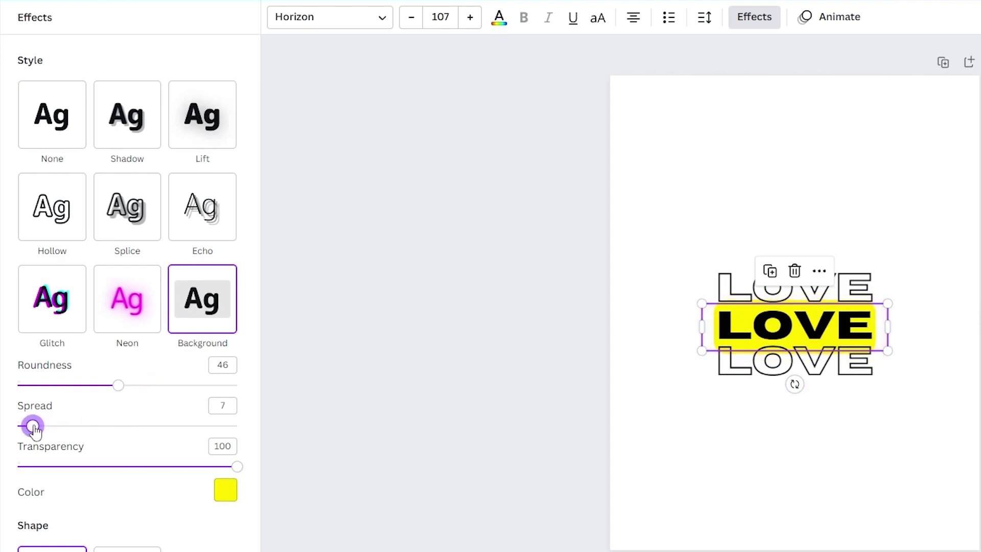
{"action": "left_click_drag", "start_coordinate": [226, 476], "coordinate": [288, 473]}
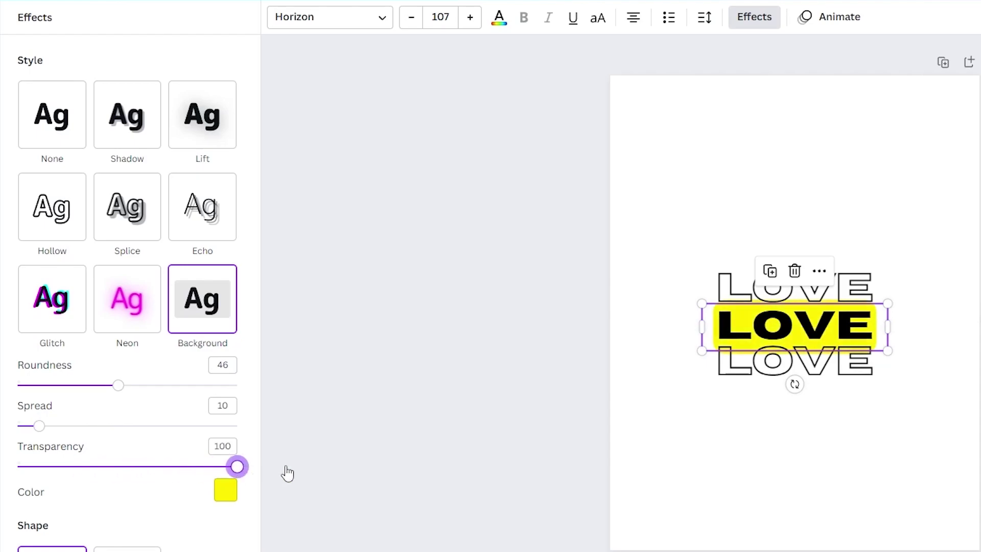
{"action": "left_click", "coordinate": [373, 476]}
Duplicate the outlined LOVE texts to stack one more above and two more below the yellow-highlighted line.
{"action": "left_click", "coordinate": [790, 364]}
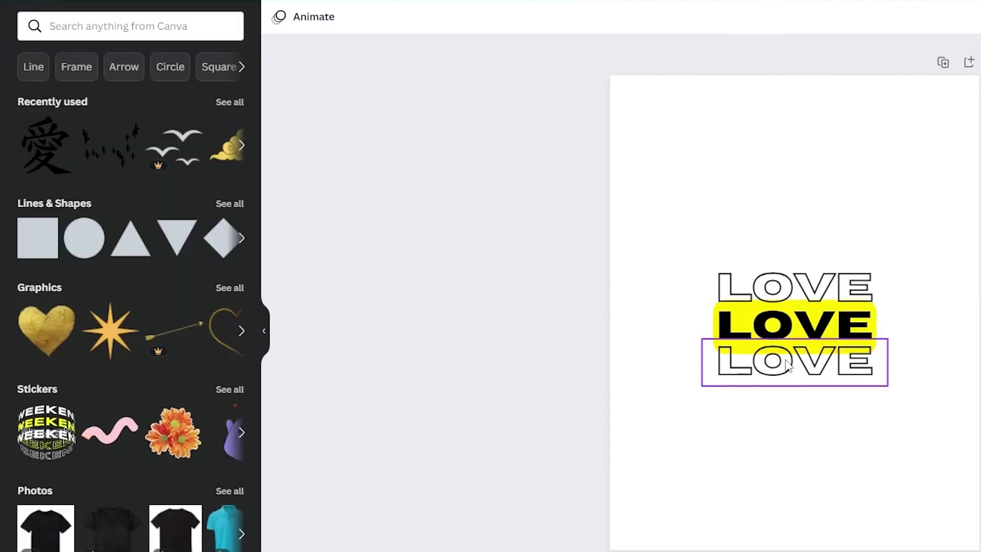
{"action": "left_click_drag", "start_coordinate": [790, 364], "coordinate": [806, 381]}
{"action": "left_click_drag", "start_coordinate": [676, 276], "coordinate": [676, 243]}
{"action": "left_click_drag", "start_coordinate": [445, 223], "coordinate": [447, 225]}
{"action": "left_click_drag", "start_coordinate": [463, 340], "coordinate": [464, 377]}
{"action": "left_click", "coordinate": [475, 337]}
{"action": "left_click_drag", "start_coordinate": [476, 338], "coordinate": [482, 391]}
{"action": "left_click", "coordinate": [480, 365]}
{"action": "left_click", "coordinate": [505, 358]}
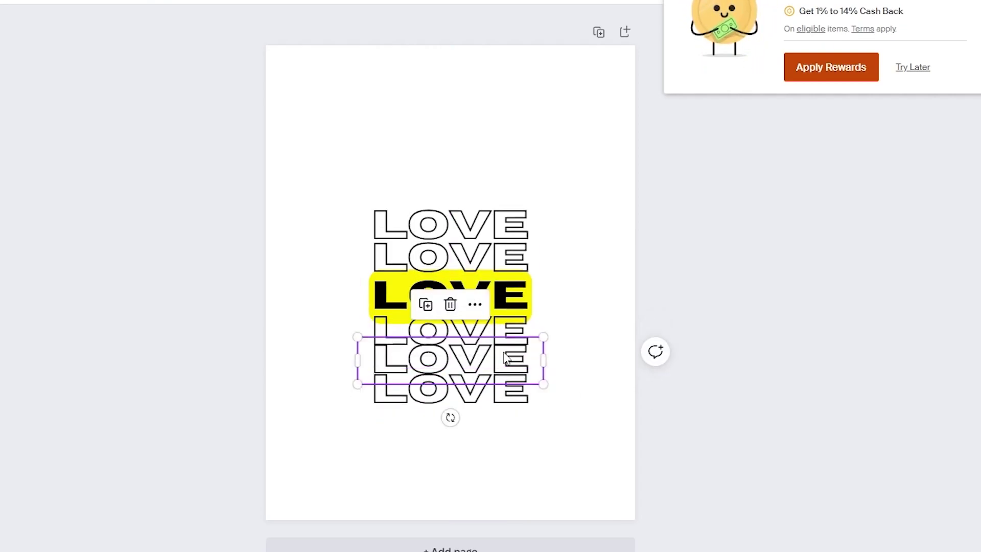
Move the two lowest outlined LOVE copies down to space them evenly below the highlighted line.
{"action": "left_click_drag", "start_coordinate": [510, 362], "coordinate": [471, 407]}
{"action": "left_click_drag", "start_coordinate": [472, 363], "coordinate": [472, 363]}
{"action": "left_click", "coordinate": [477, 406]}
{"action": "left_click_drag", "start_coordinate": [477, 409], "coordinate": [477, 416]}
Duplicate the topmost outlined LOVE text and place the copy directly above it as a third upper line.
{"action": "left_click", "coordinate": [470, 240]}
{"action": "left_click_drag", "start_coordinate": [470, 240], "coordinate": [469, 240]}
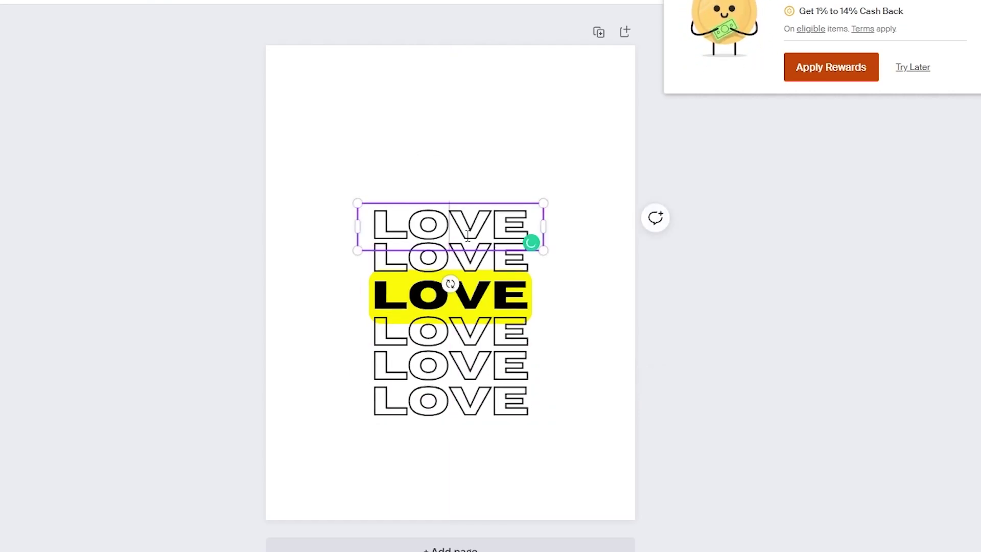
{"action": "left_click_drag", "start_coordinate": [477, 228], "coordinate": [489, 187]}
{"action": "left_click", "coordinate": [764, 223]}
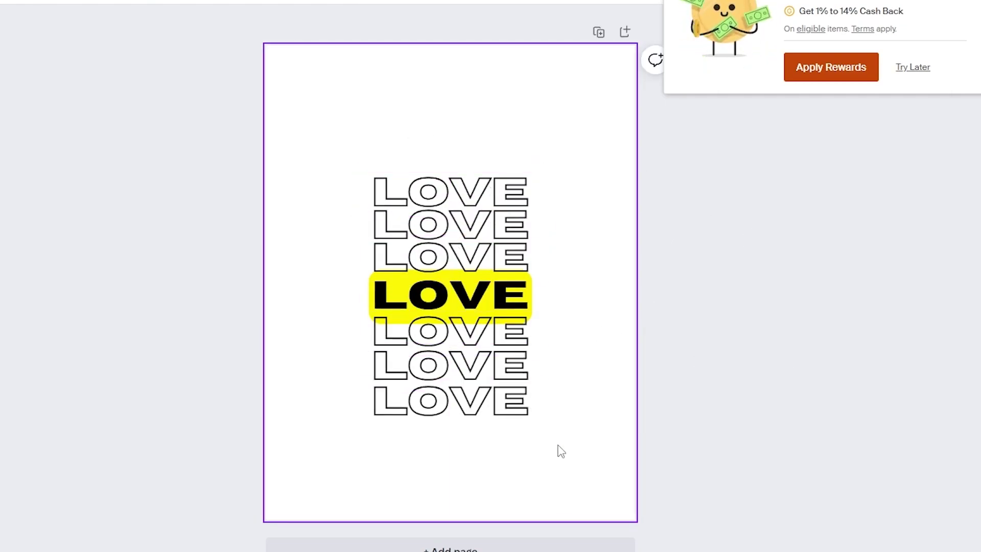
Select all seven LOVE lines together and move them up to the vertical centre of the page.
{"action": "left_click_drag", "start_coordinate": [573, 459], "coordinate": [396, 187]}
{"action": "left_click_drag", "start_coordinate": [470, 245], "coordinate": [469, 225]}
{"action": "left_click", "coordinate": [713, 239]}
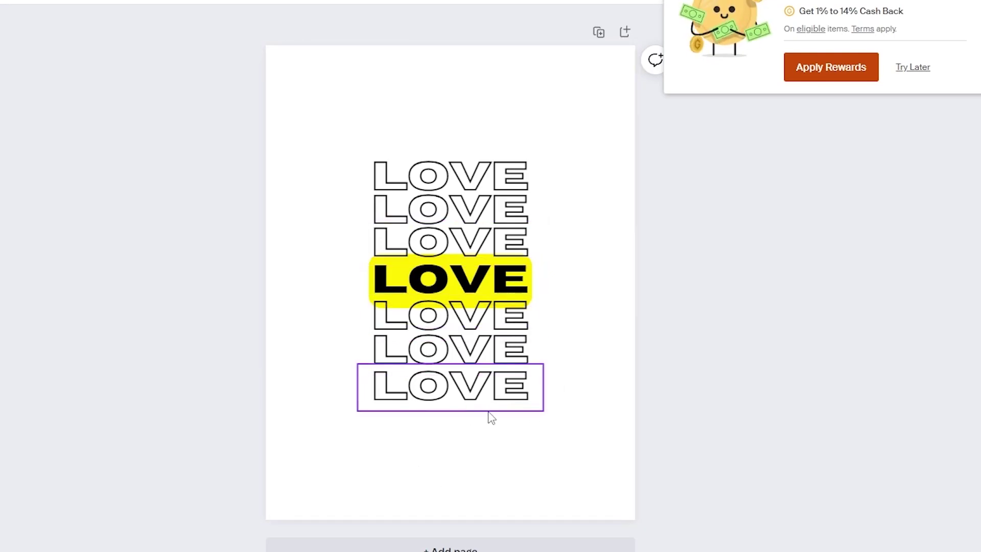
{"action": "scroll", "coordinate": [221, 451], "scroll_direction": "down", "scroll_amount": 5}
{"action": "scroll", "coordinate": [220, 455], "scroll_direction": "up", "scroll_amount": 6}
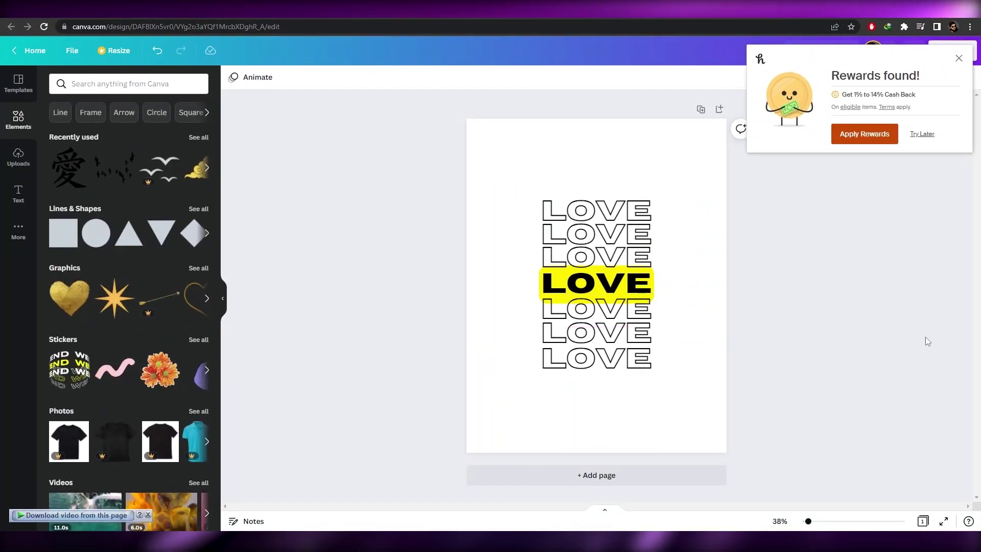
Dismiss the rewards pop-up and download the design as a PNG, saving it as Love.png in the Compressed folder.
{"action": "left_click", "coordinate": [959, 58]}
{"action": "left_click", "coordinate": [952, 50]}
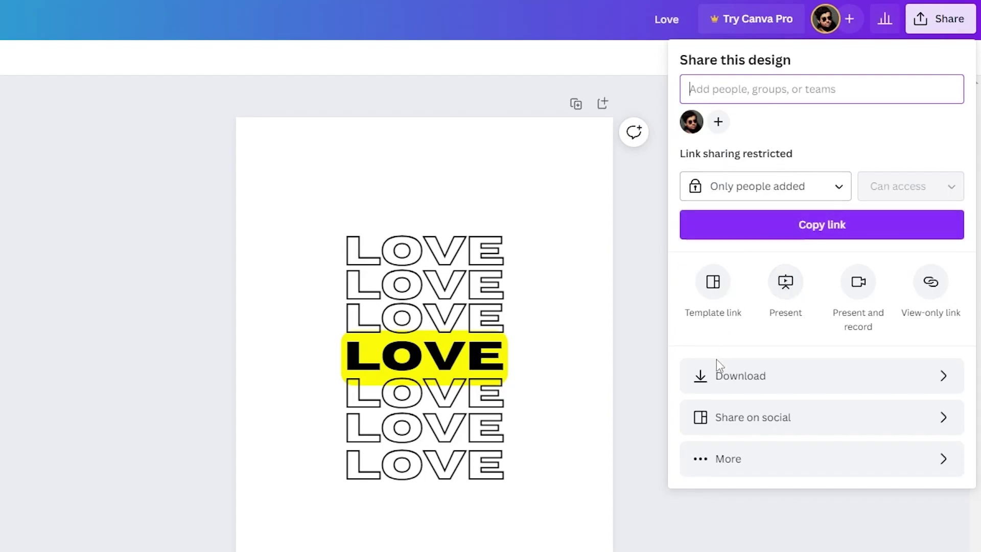
{"action": "left_click", "coordinate": [717, 375]}
{"action": "left_click", "coordinate": [760, 134]}
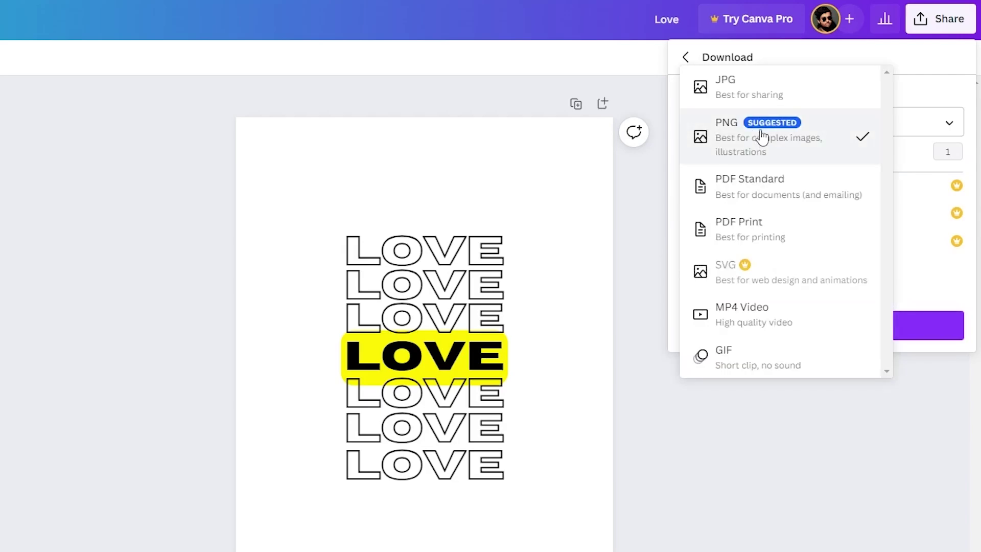
{"action": "left_click", "coordinate": [805, 138]}
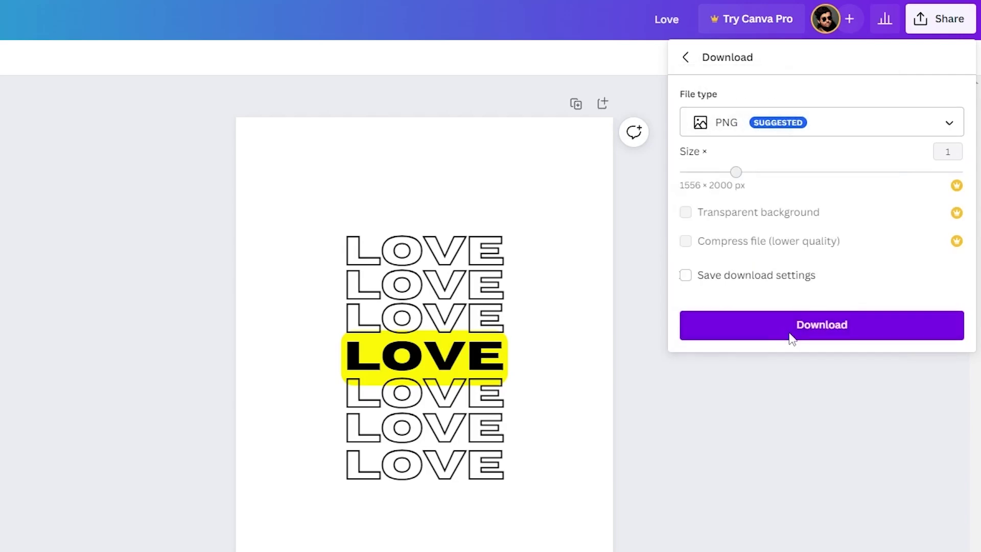
{"action": "left_click", "coordinate": [791, 333]}
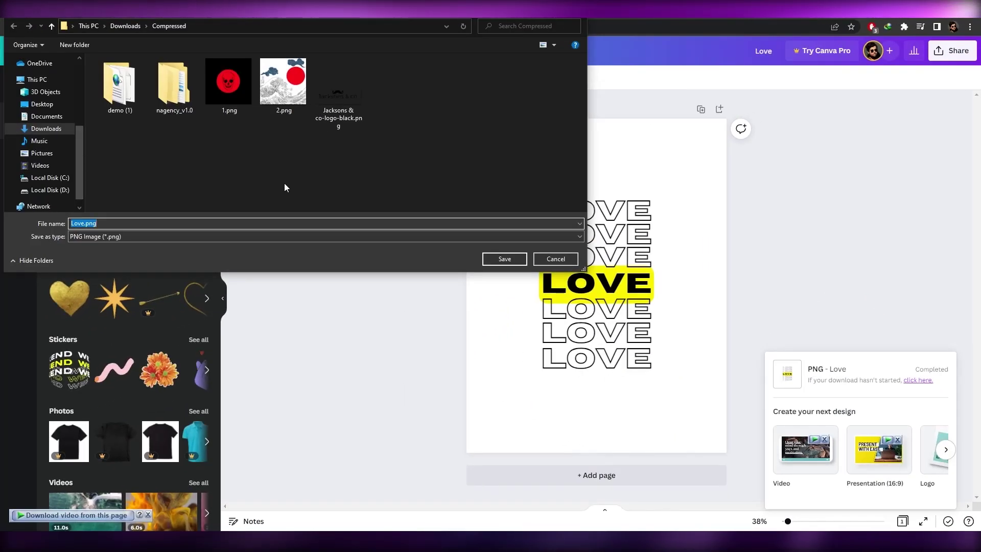
{"action": "left_click", "coordinate": [514, 260]}
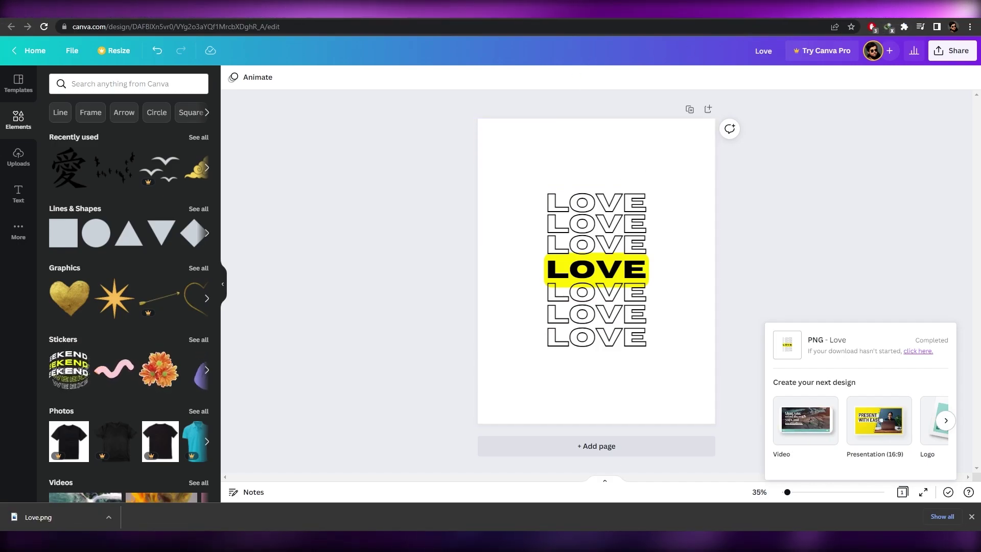
Open gelato.com in a new browser tab and sign in to Gelato with the Google account.
{"action": "key", "text": "ctrl+t"}
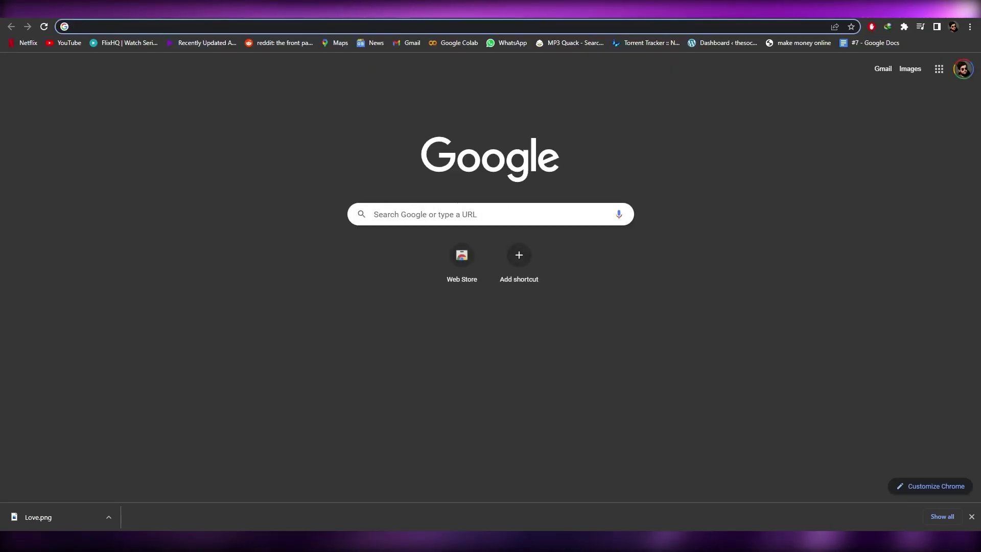
{"action": "type", "text": "gelato.com"}
{"action": "key", "text": "Return"}
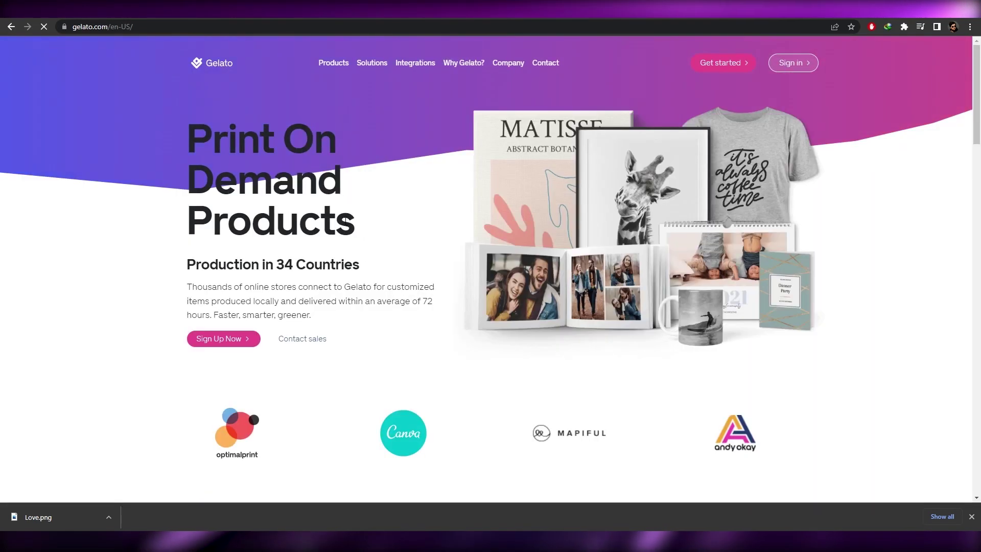
{"action": "left_click", "coordinate": [792, 62]}
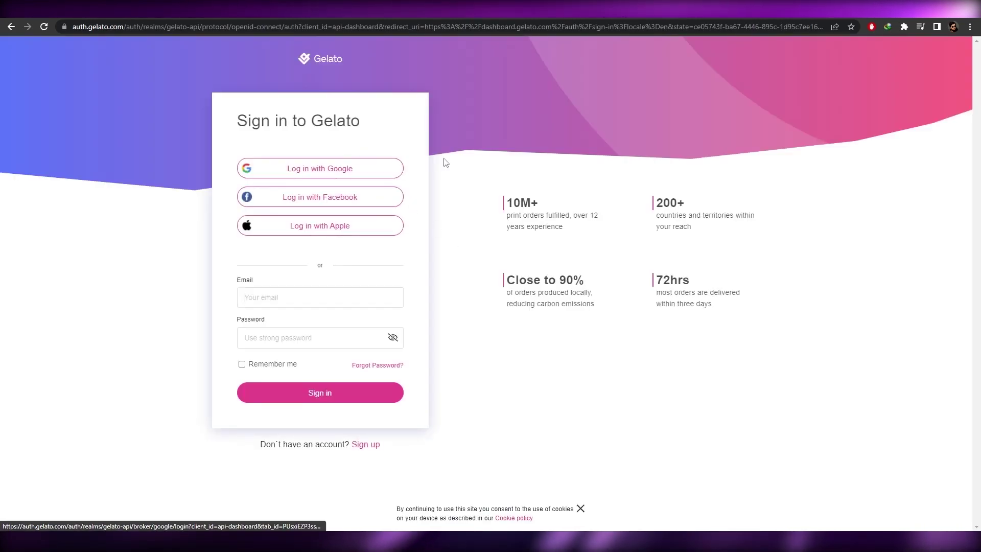
{"action": "left_click", "coordinate": [351, 169]}
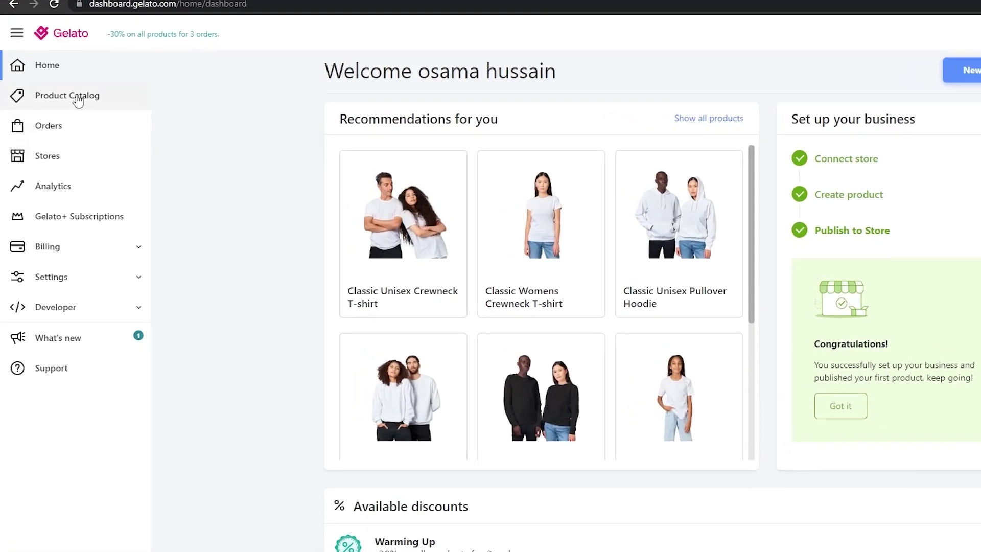
Go from the product catalogue to the connected stores and start adding a product to the lofihe Shopify store.
{"action": "left_click", "coordinate": [77, 98]}
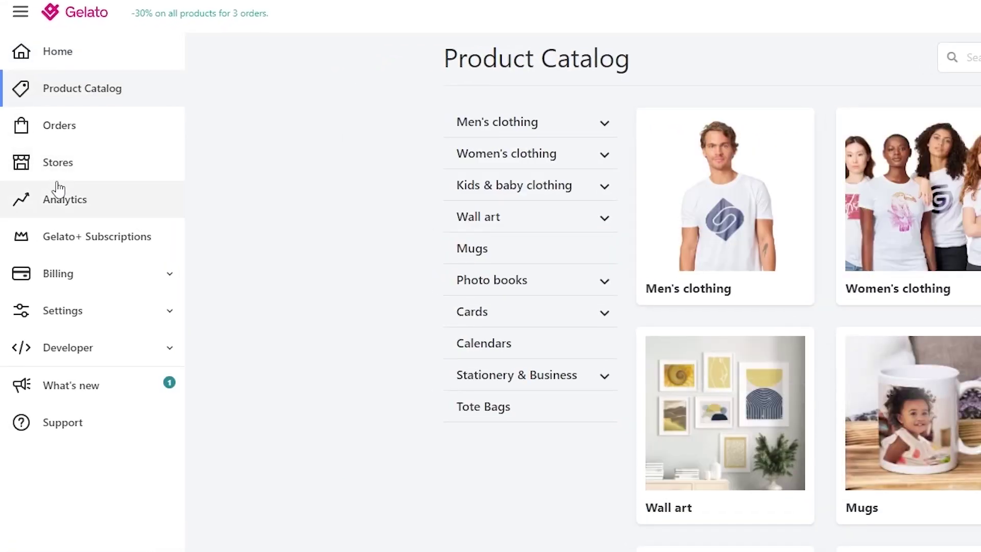
{"action": "left_click", "coordinate": [58, 178]}
{"action": "left_click", "coordinate": [896, 114]}
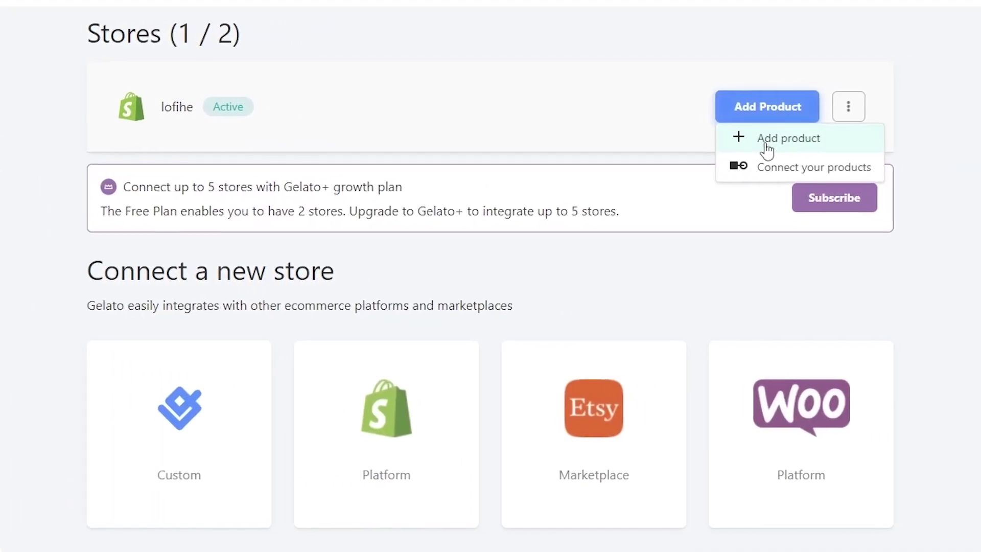
{"action": "left_click", "coordinate": [767, 149]}
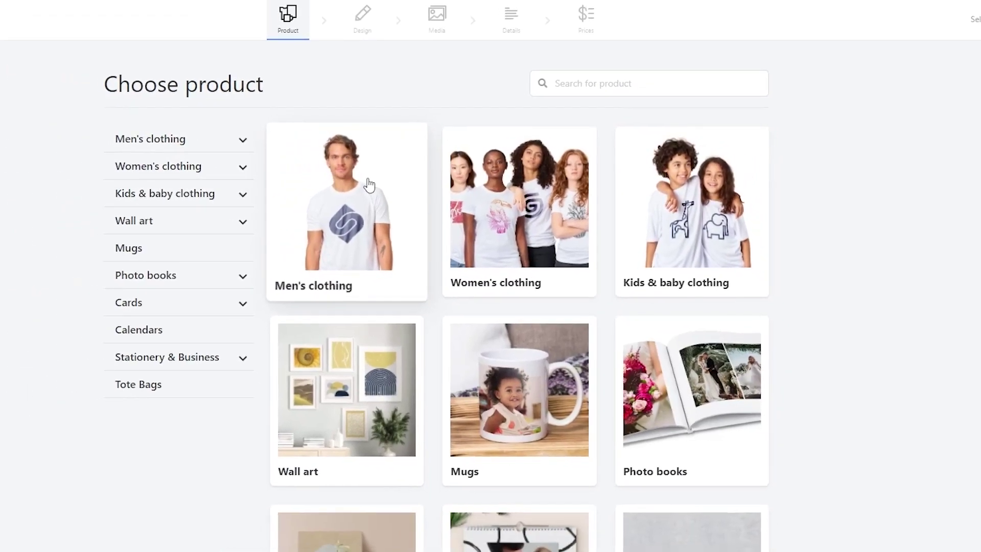
Choose the Premium Unisex Crewneck T-shirt from the T-shirts in Men's clothing.
{"action": "left_click", "coordinate": [302, 197]}
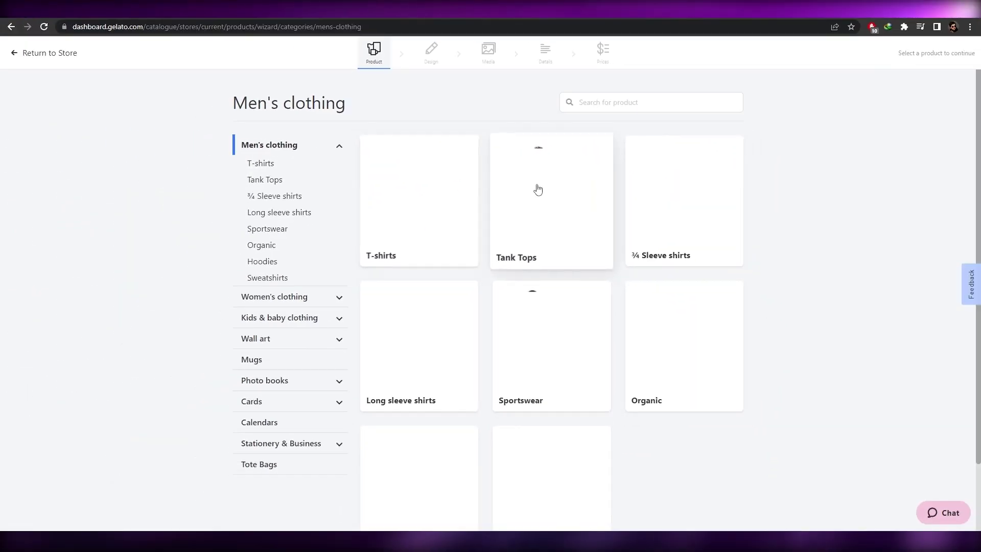
{"action": "left_click", "coordinate": [434, 193]}
{"action": "left_click", "coordinate": [523, 232]}
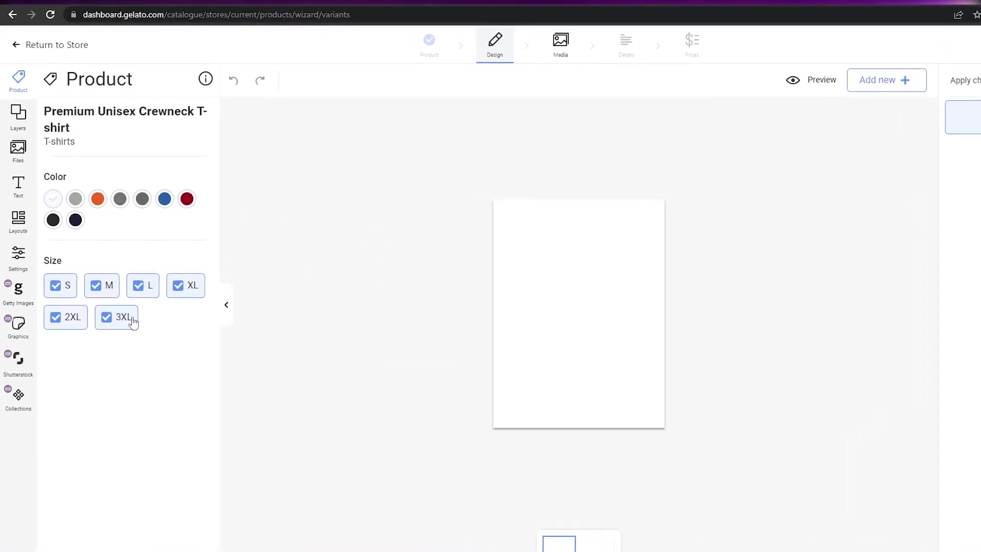
Exclude sizes 3XL and 2XL and add black as a second shirt colour alongside white.
{"action": "left_click", "coordinate": [131, 319]}
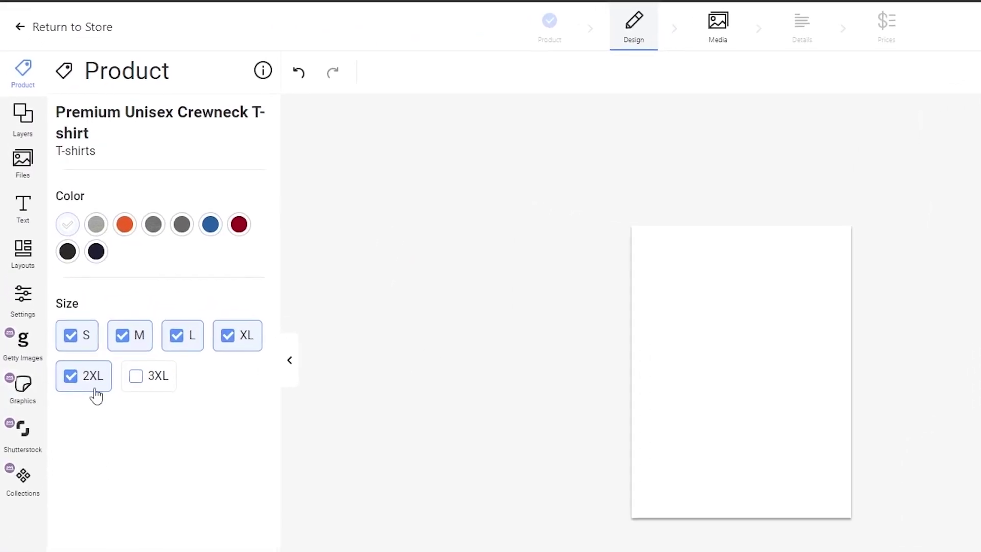
{"action": "left_click", "coordinate": [86, 319]}
{"action": "left_click", "coordinate": [100, 258]}
{"action": "left_click", "coordinate": [71, 258]}
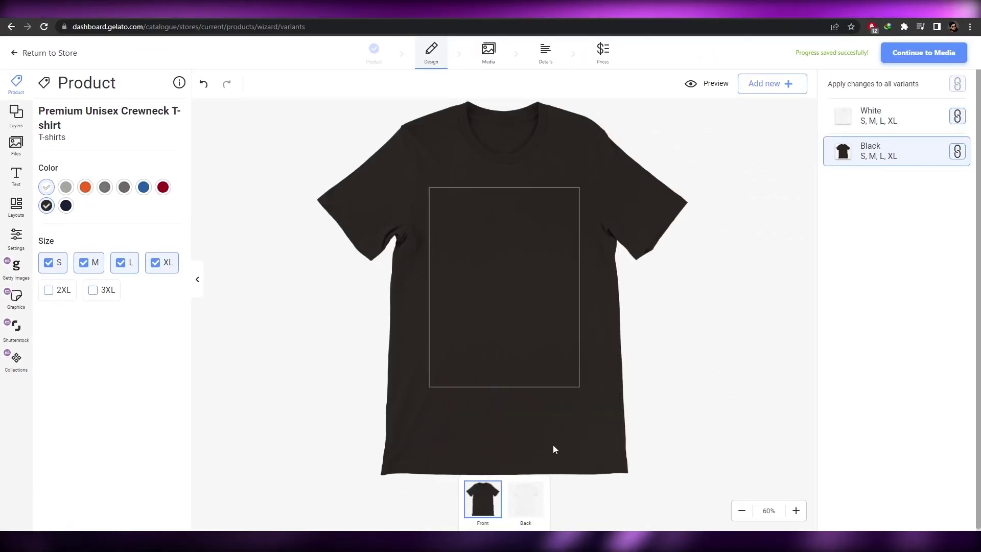
Upload the Love.png design from the device as a new image for the shirt.
{"action": "left_click", "coordinate": [785, 64]}
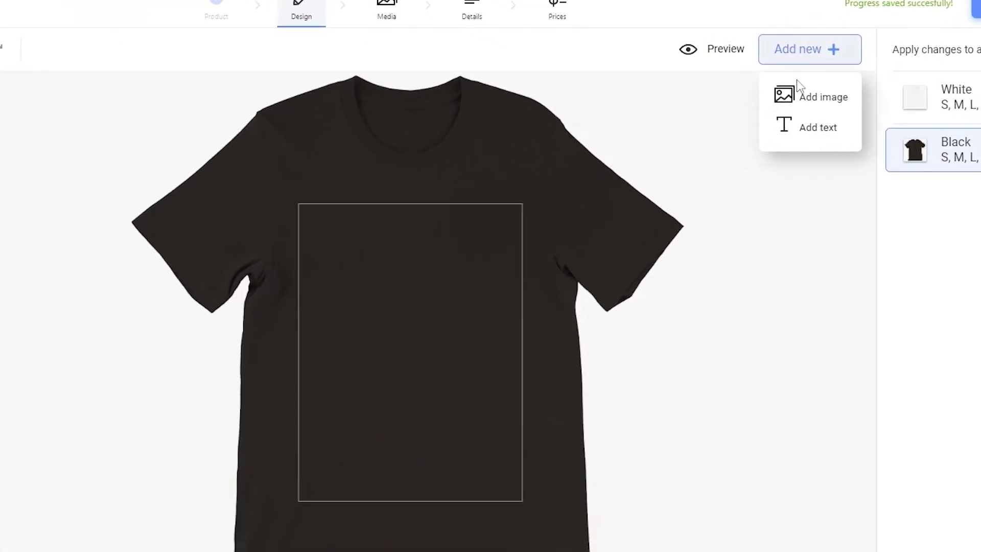
{"action": "left_click", "coordinate": [788, 102]}
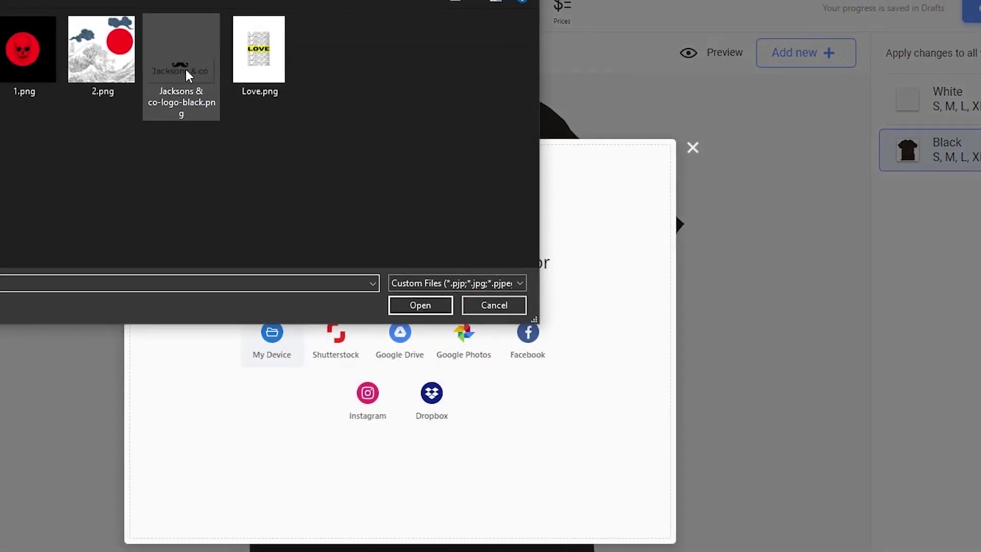
{"action": "left_click", "coordinate": [244, 51]}
{"action": "left_click", "coordinate": [411, 310]}
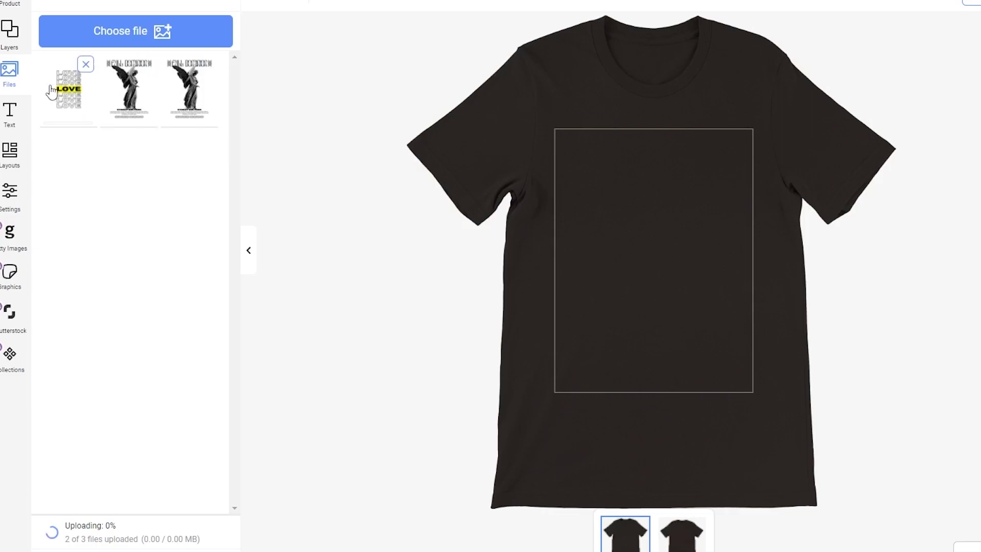
Remove the Full Dominion statue image from the shirt front and place the LOVE design in its print area.
{"action": "left_click", "coordinate": [64, 91]}
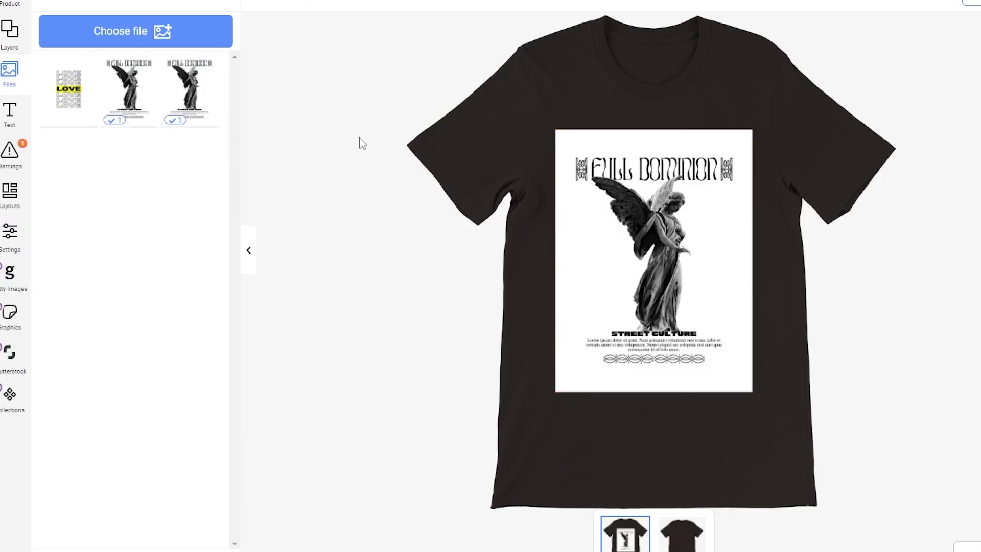
{"action": "key", "text": "Delete"}
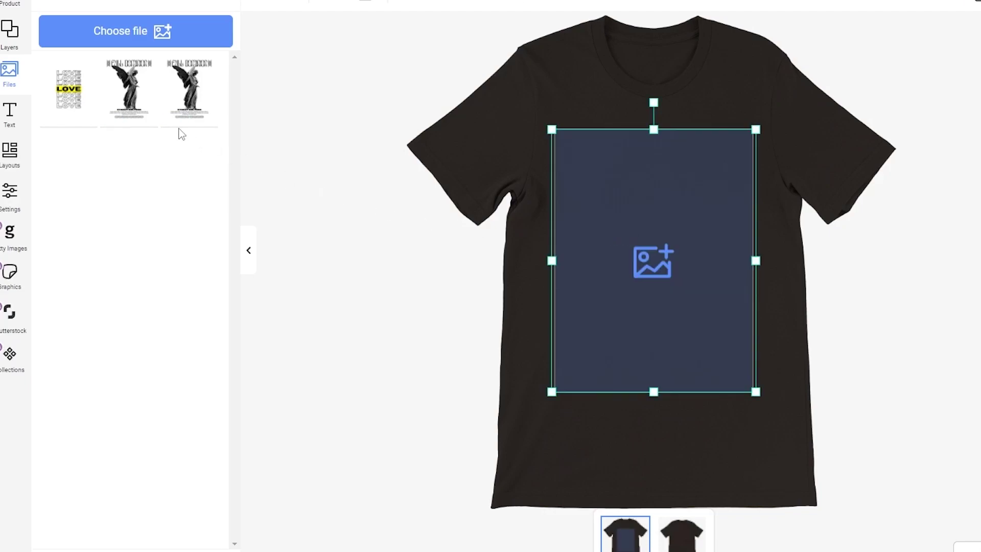
{"action": "left_click", "coordinate": [76, 96]}
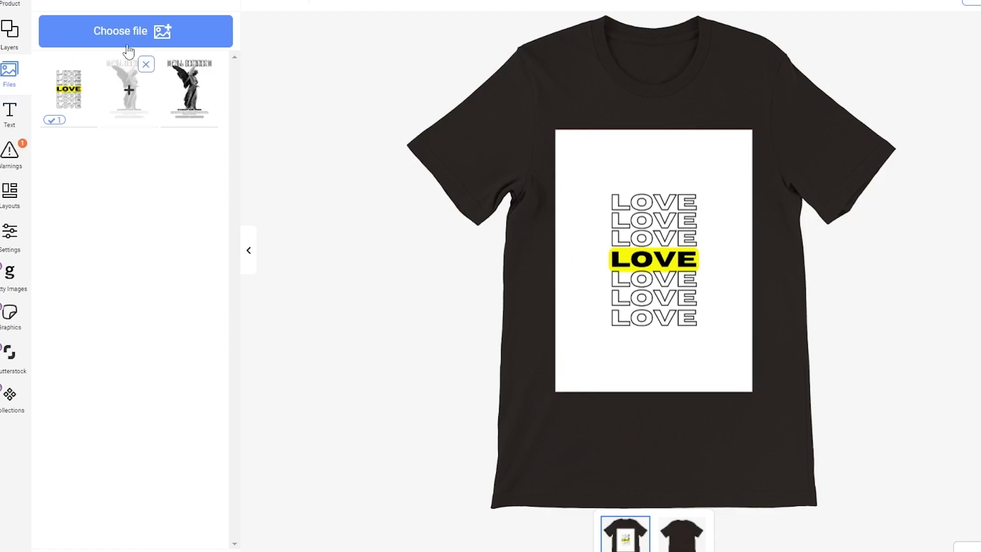
Upload the images 1.png and 2.png together from the device to the design files.
{"action": "left_click", "coordinate": [971, 3]}
{"action": "left_click", "coordinate": [950, 61]}
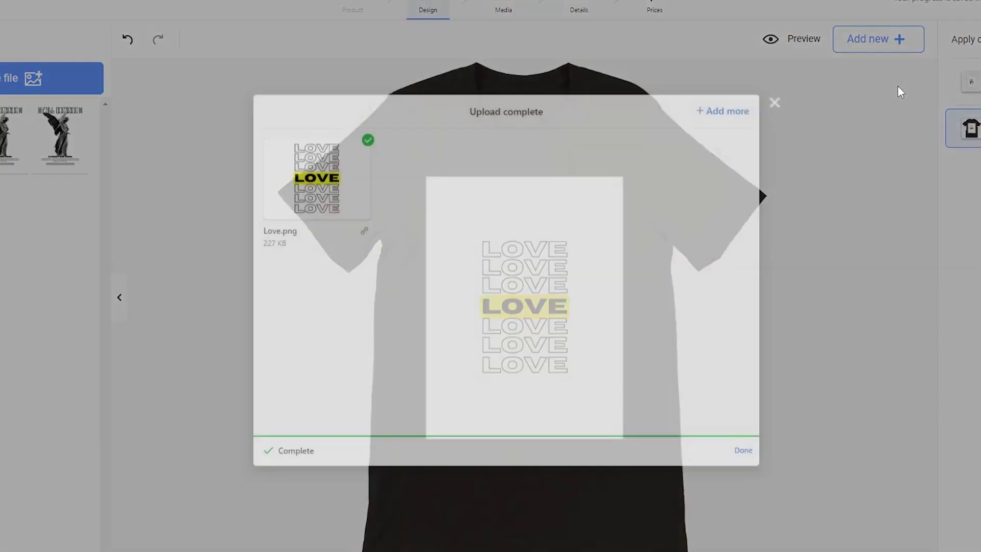
{"action": "left_click", "coordinate": [721, 134]}
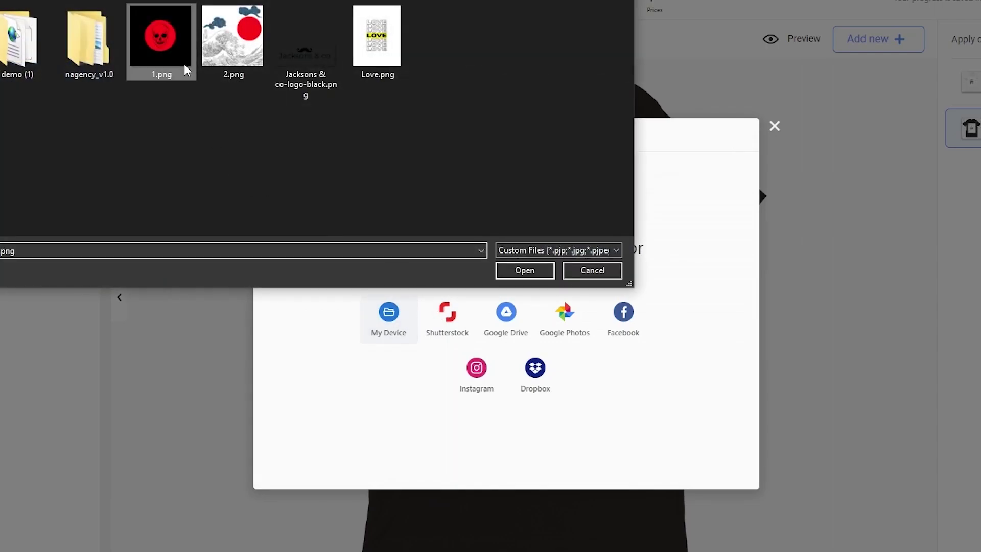
{"action": "left_click", "coordinate": [222, 57], "text": "ctrl"}
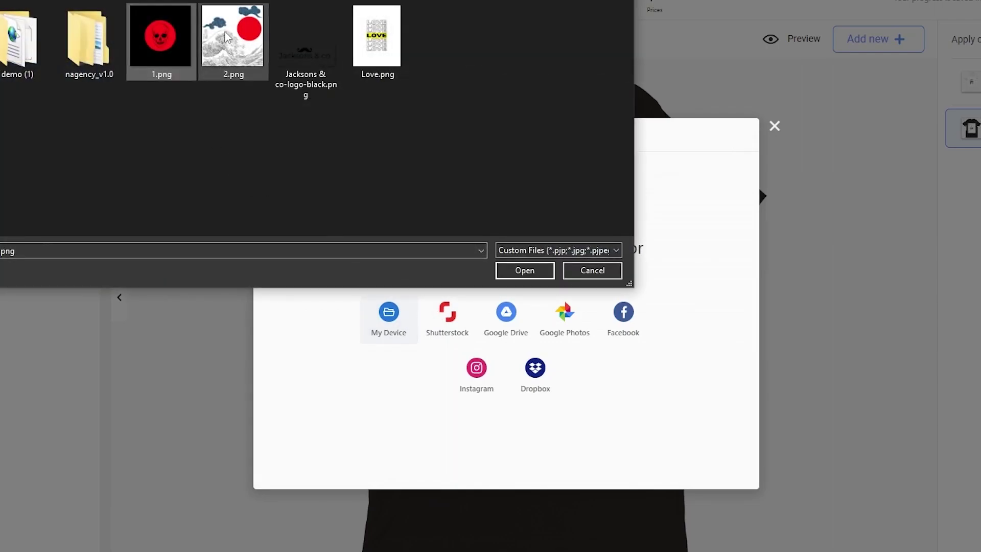
{"action": "left_click", "coordinate": [525, 271]}
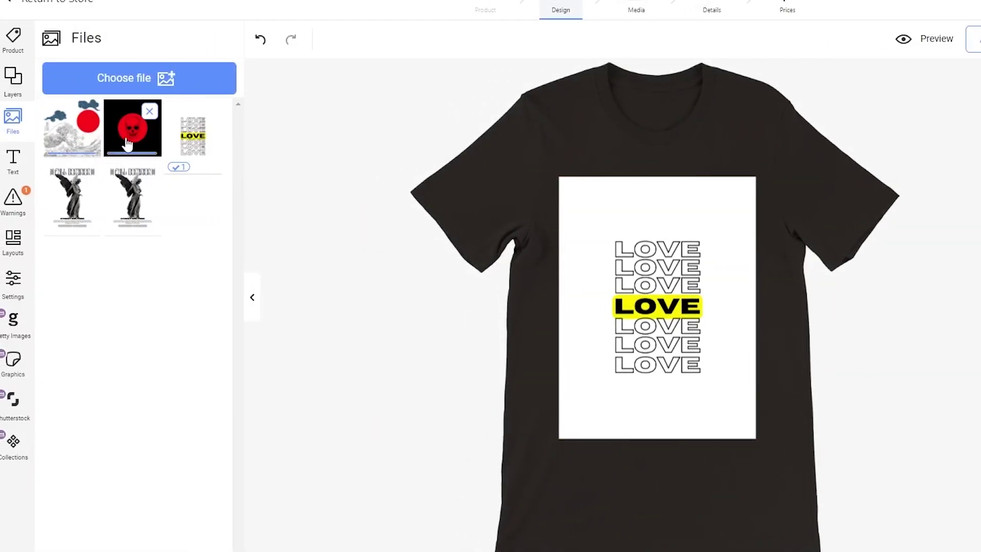
Delete the LOVE design from the shirt front and place the red-circle skull image in its print area.
{"action": "left_click", "coordinate": [701, 287]}
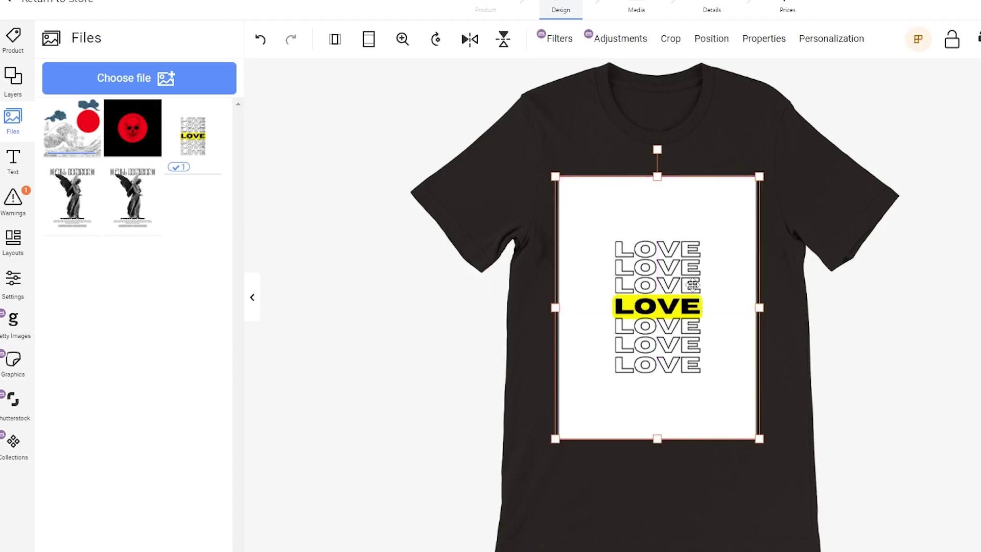
{"action": "key", "text": "Delete"}
{"action": "left_click", "coordinate": [125, 145]}
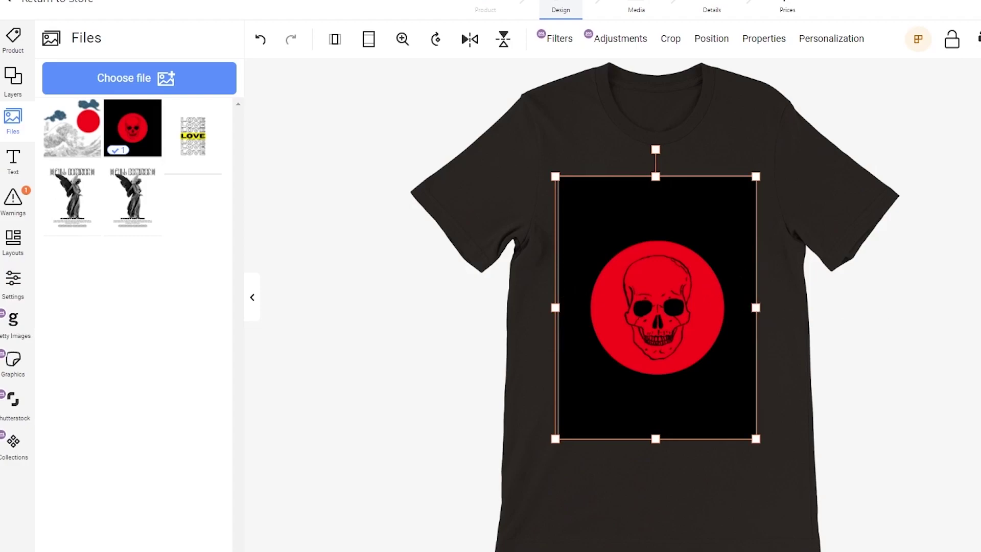
Replace the skull image on the shirt front with the wave and red sun artwork.
{"action": "left_click", "coordinate": [810, 308]}
{"action": "left_click", "coordinate": [685, 308]}
{"action": "left_click", "coordinate": [75, 139]}
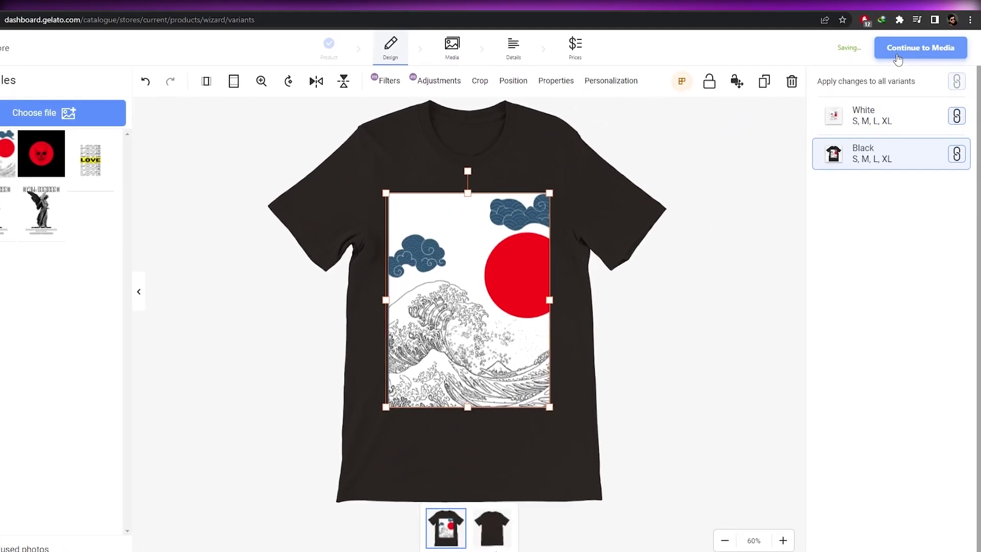
Continue to the media stage and add the two front-view model mockups and the windowed-room photo mockup to the product images.
{"action": "left_click", "coordinate": [874, 37]}
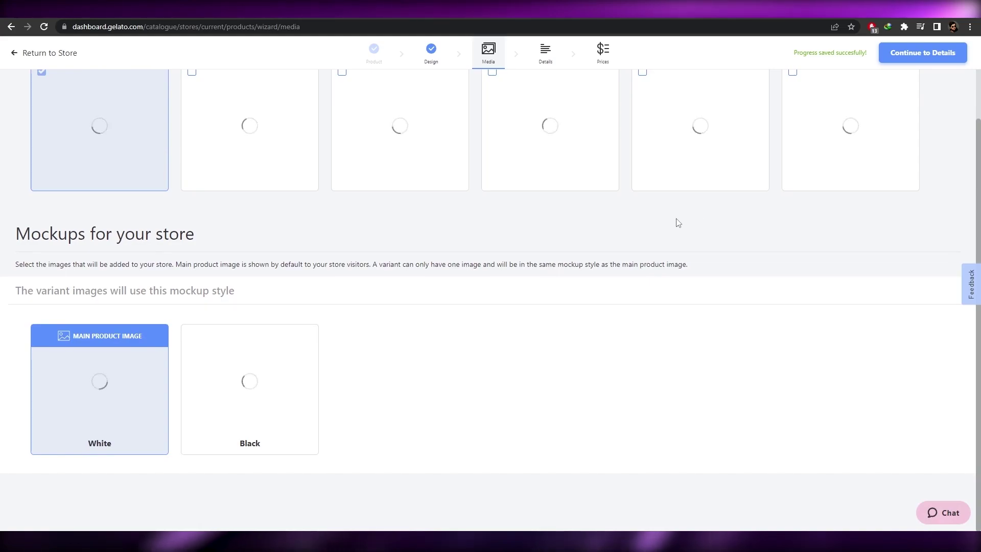
{"action": "scroll", "coordinate": [675, 225], "scroll_direction": "up", "scroll_amount": 2}
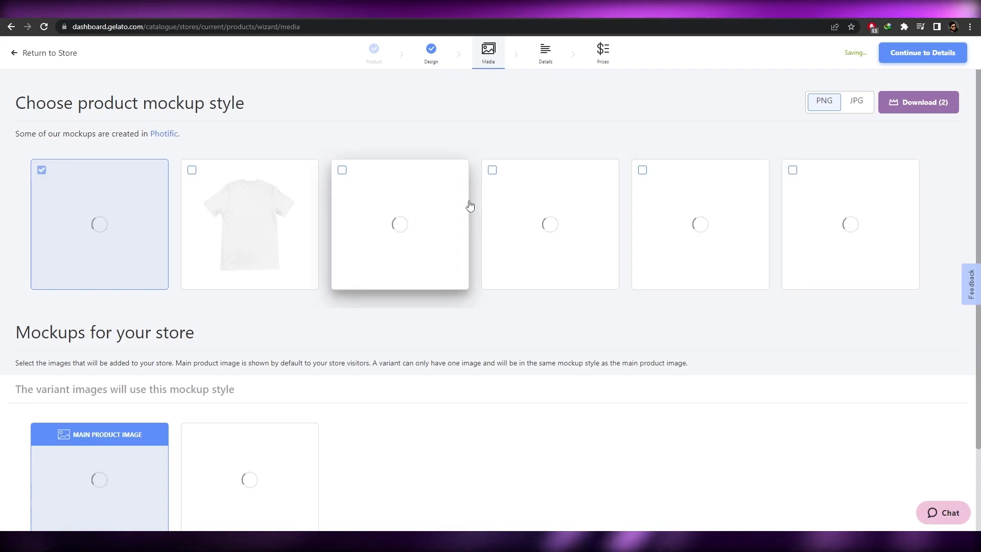
{"action": "scroll", "coordinate": [468, 205], "scroll_direction": "down", "scroll_amount": 2}
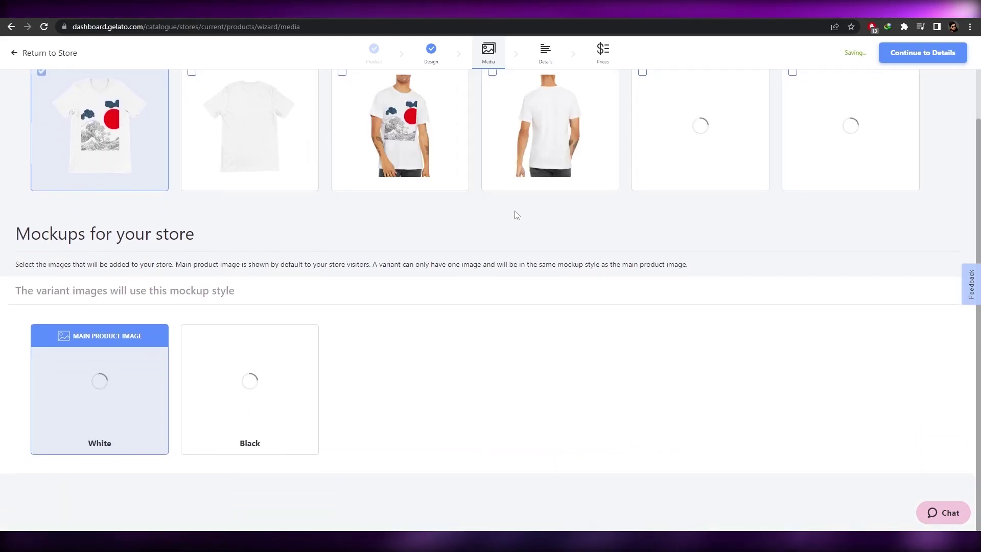
{"action": "scroll", "coordinate": [516, 214], "scroll_direction": "up", "scroll_amount": 2}
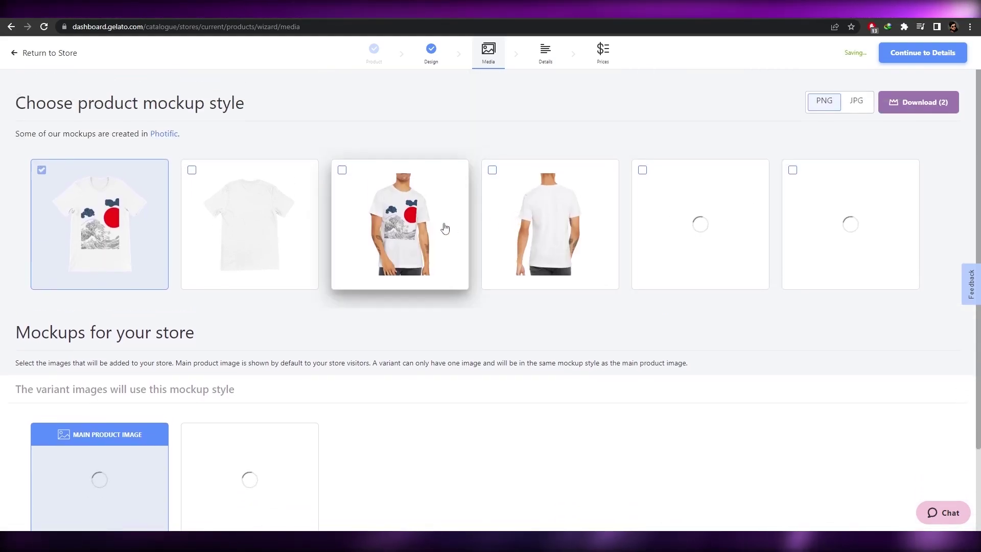
{"action": "left_click", "coordinate": [341, 170]}
{"action": "scroll", "coordinate": [526, 280], "scroll_direction": "down", "scroll_amount": 8}
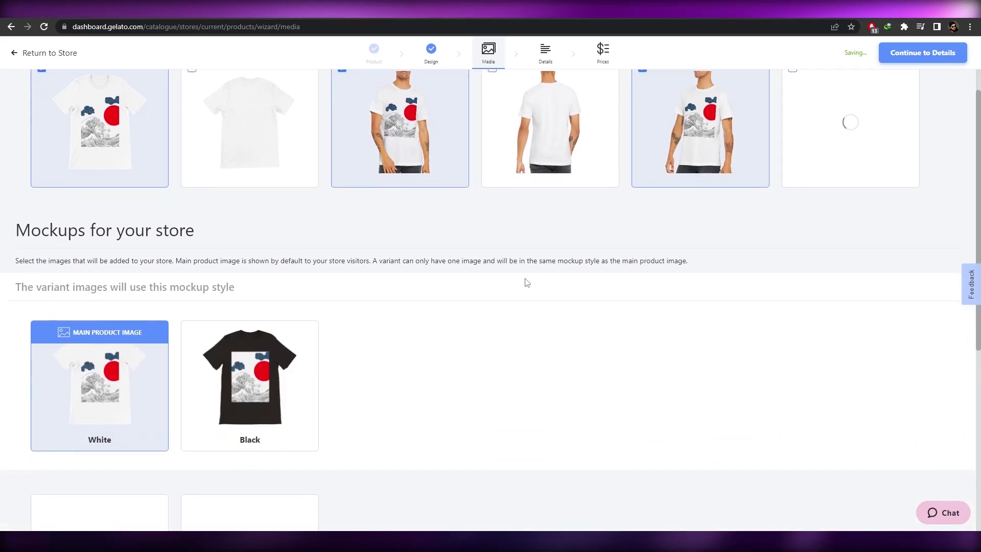
{"action": "scroll", "coordinate": [522, 285], "scroll_direction": "up", "scroll_amount": 4}
{"action": "scroll", "coordinate": [707, 162], "scroll_direction": "up", "scroll_amount": 3}
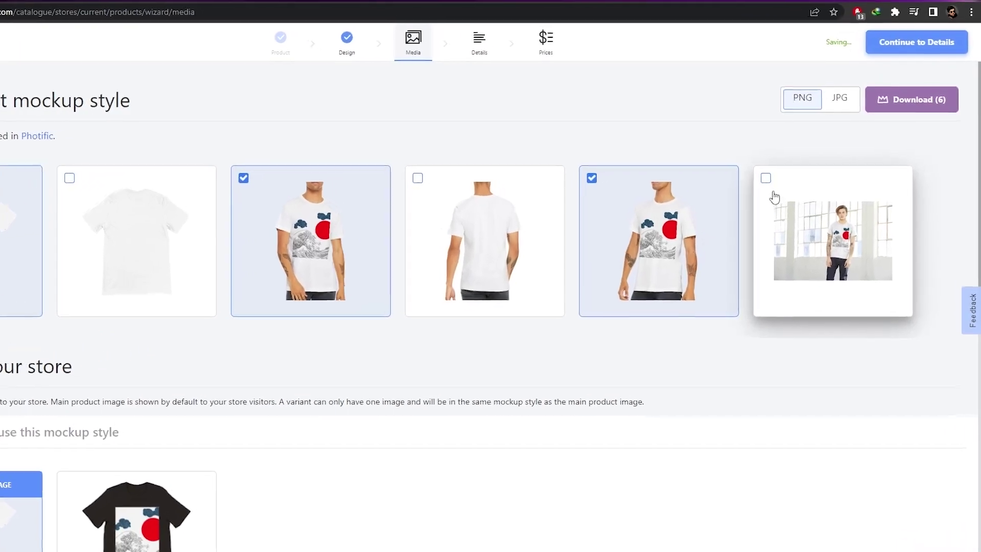
{"action": "left_click", "coordinate": [767, 179]}
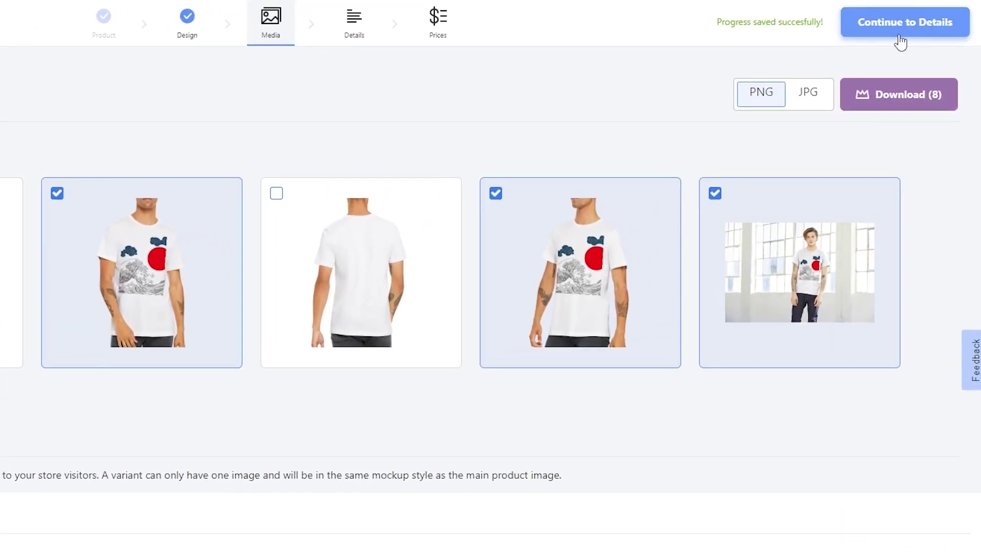
Continue to the product details and review the title, description, size tables and care instructions.
{"action": "left_click", "coordinate": [913, 47]}
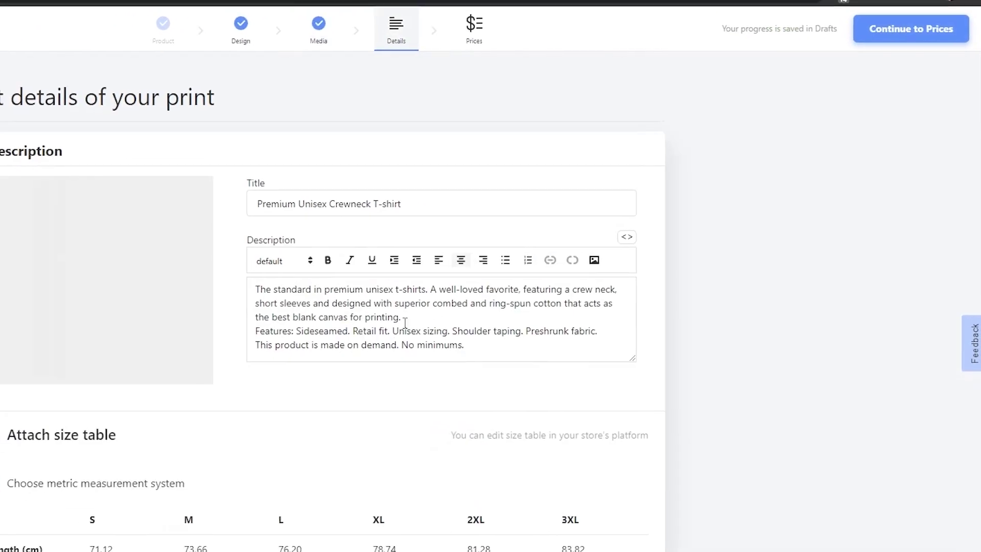
{"action": "scroll", "coordinate": [476, 293], "scroll_direction": "down", "scroll_amount": 2}
{"action": "scroll", "coordinate": [493, 145], "scroll_direction": "up", "scroll_amount": 2}
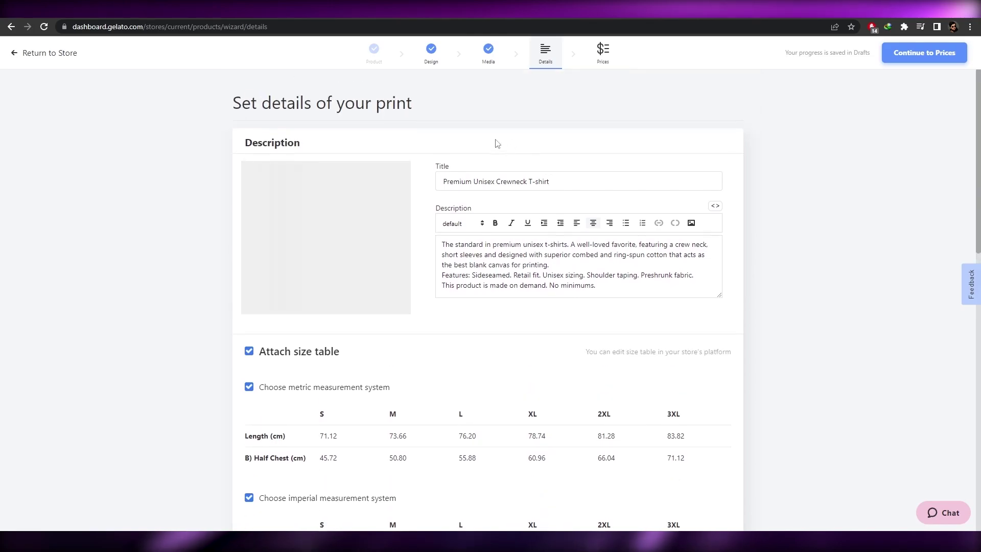
{"action": "scroll", "coordinate": [487, 198], "scroll_direction": "down", "scroll_amount": 6}
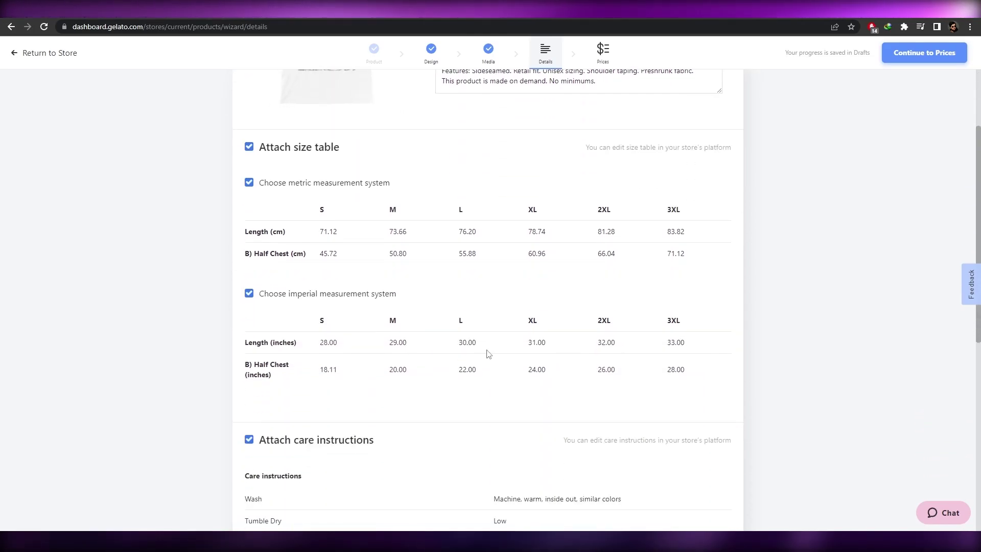
{"action": "scroll", "coordinate": [503, 356], "scroll_direction": "down", "scroll_amount": 3}
{"action": "scroll", "coordinate": [502, 358], "scroll_direction": "up", "scroll_amount": 9}
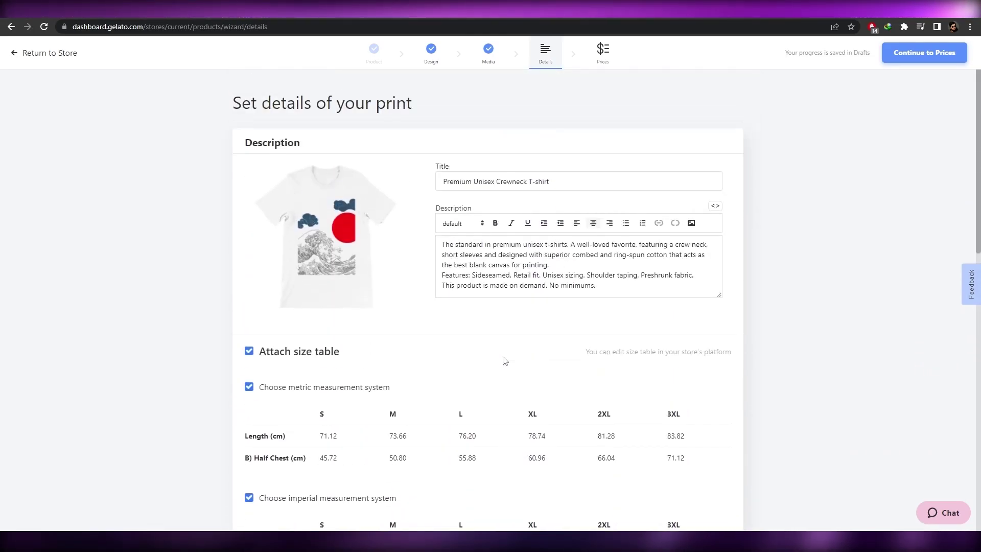
Check the metric and imperial size tables and the care instructions, and continue to the product's prices.
{"action": "scroll", "coordinate": [710, 429], "scroll_direction": "down", "scroll_amount": 5}
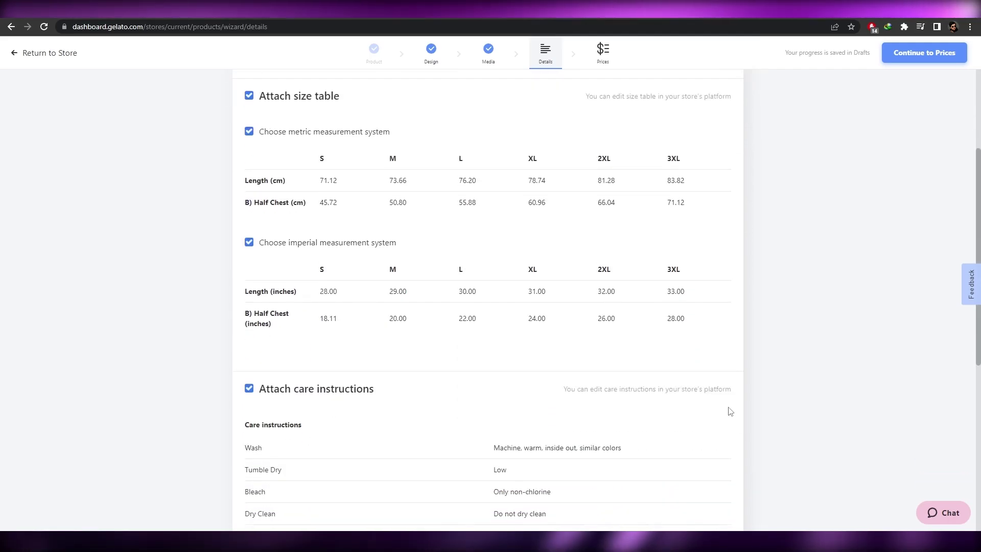
{"action": "scroll", "coordinate": [718, 420], "scroll_direction": "up", "scroll_amount": 5}
{"action": "scroll", "coordinate": [869, 102], "scroll_direction": "down", "scroll_amount": 1}
{"action": "left_click", "coordinate": [898, 61]}
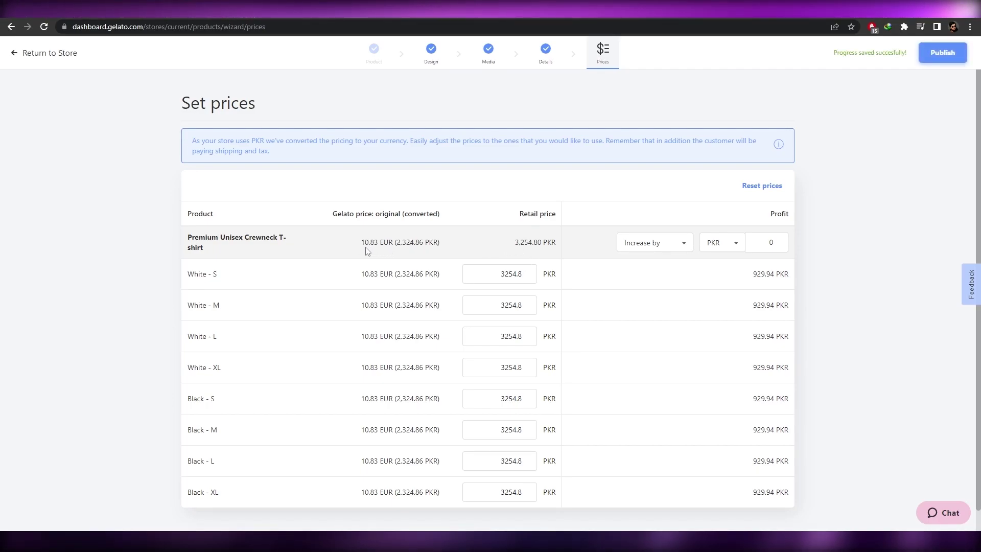
Review the retail price and profit, increase the prices of all t-shirt variants by 3 %, and publish the product.
{"action": "left_click_drag", "start_coordinate": [516, 242], "coordinate": [540, 244]}
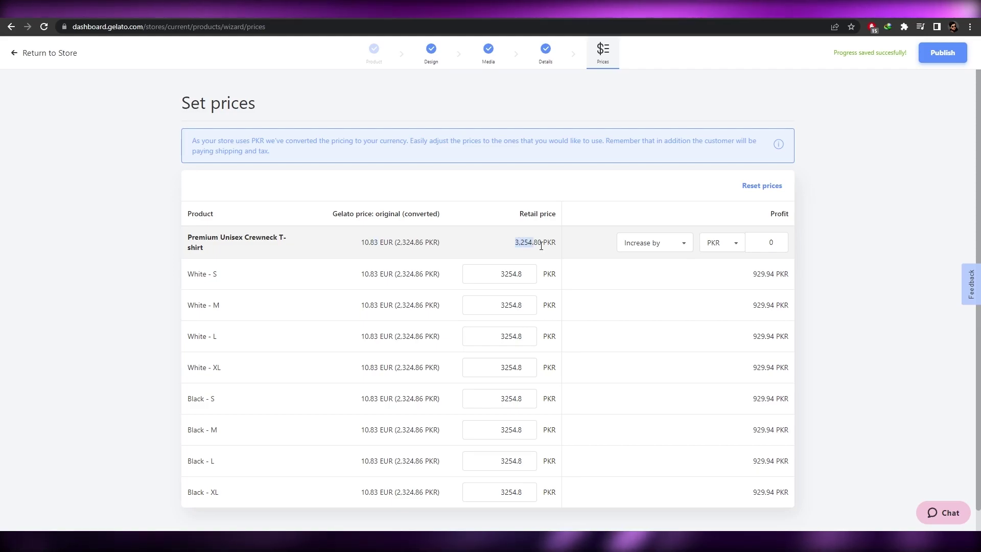
{"action": "left_click_drag", "start_coordinate": [754, 275], "coordinate": [799, 279]}
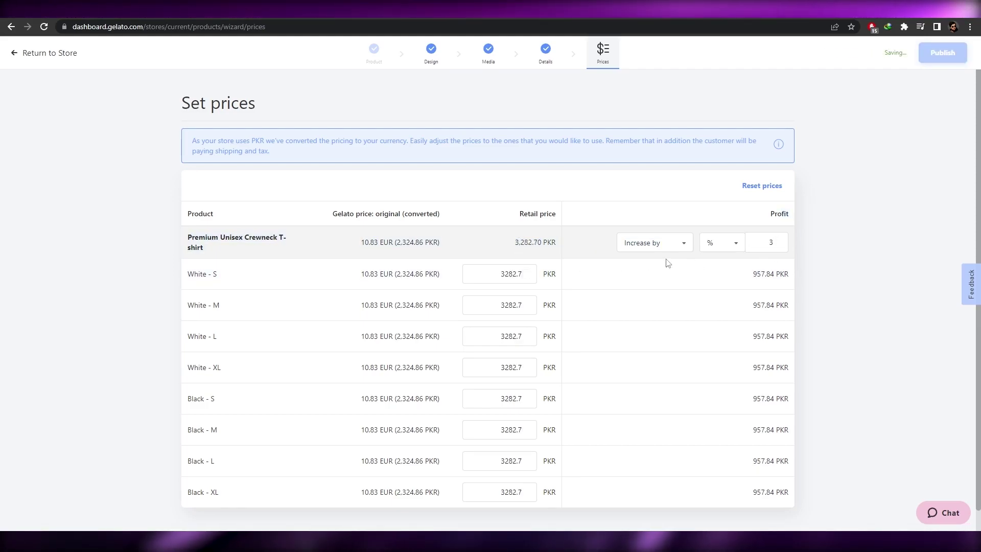
{"action": "scroll", "coordinate": [677, 254], "scroll_direction": "down", "scroll_amount": 1}
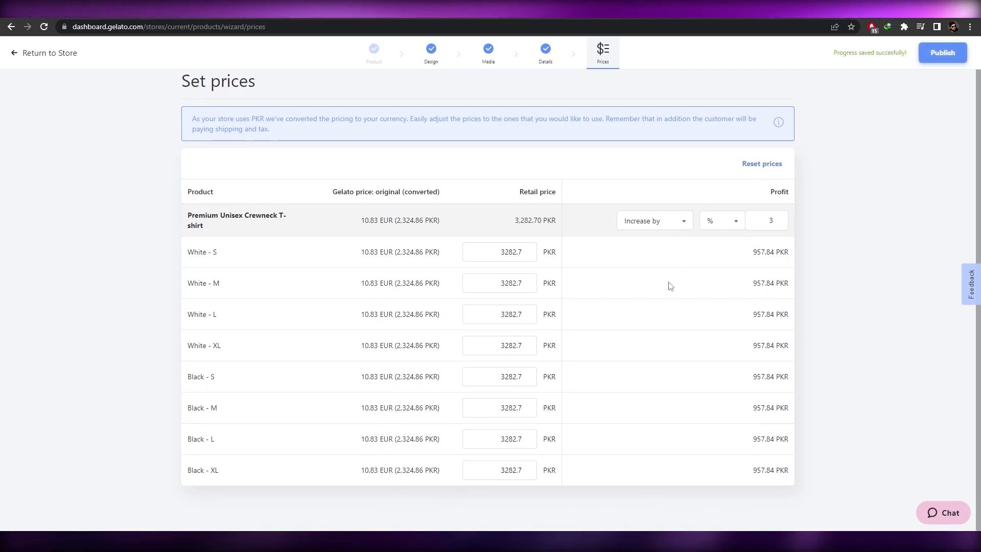
{"action": "scroll", "coordinate": [660, 288], "scroll_direction": "up", "scroll_amount": 1}
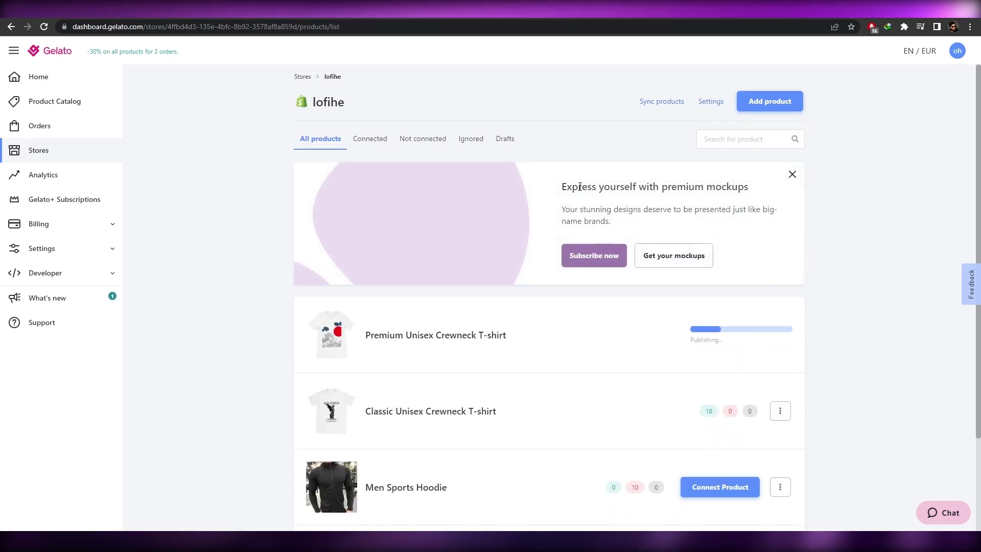
Switch to the LOVE design in Canva and look through the available design elements.
{"action": "key", "text": "ctrl+Tab"}
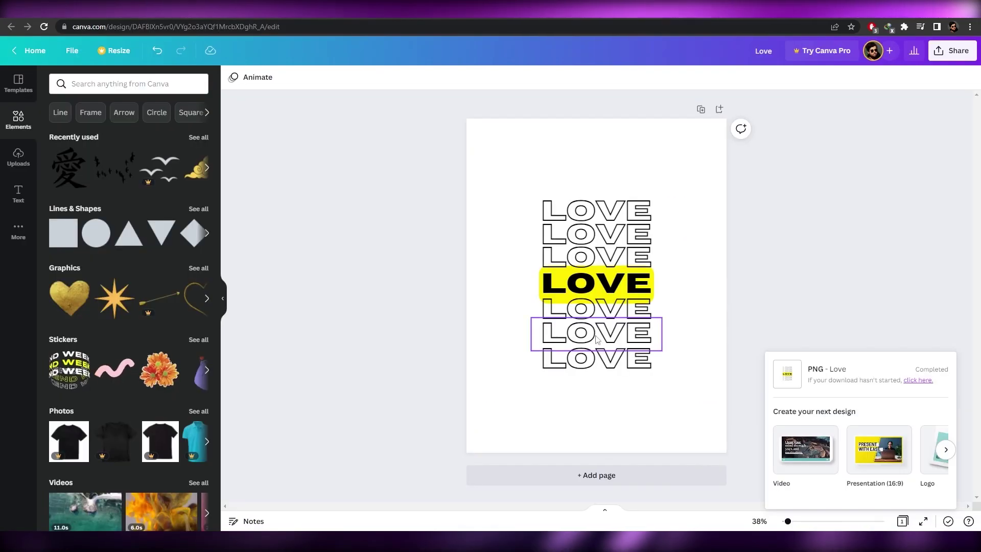
{"action": "scroll", "coordinate": [139, 305], "scroll_direction": "down", "scroll_amount": 5}
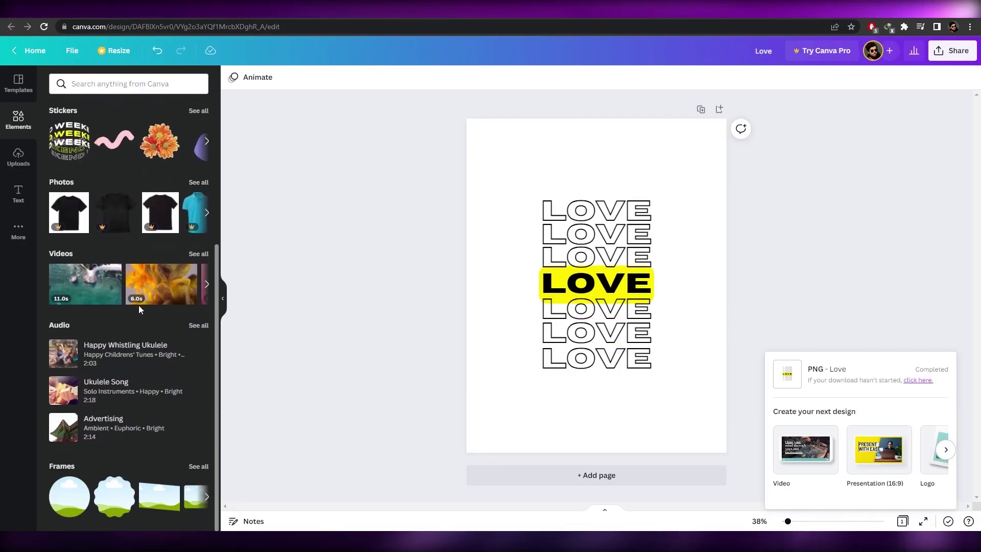
{"action": "scroll", "coordinate": [139, 305], "scroll_direction": "up", "scroll_amount": 5}
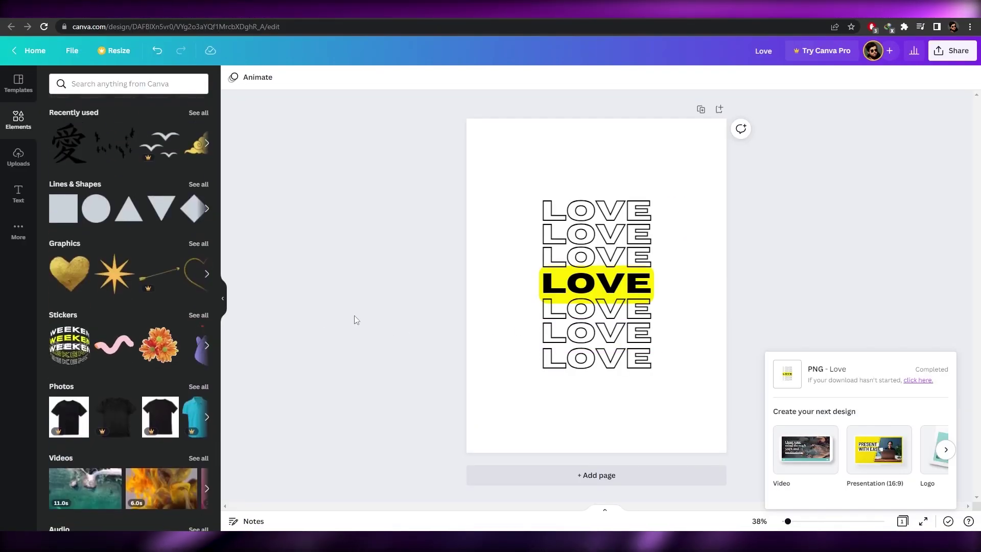